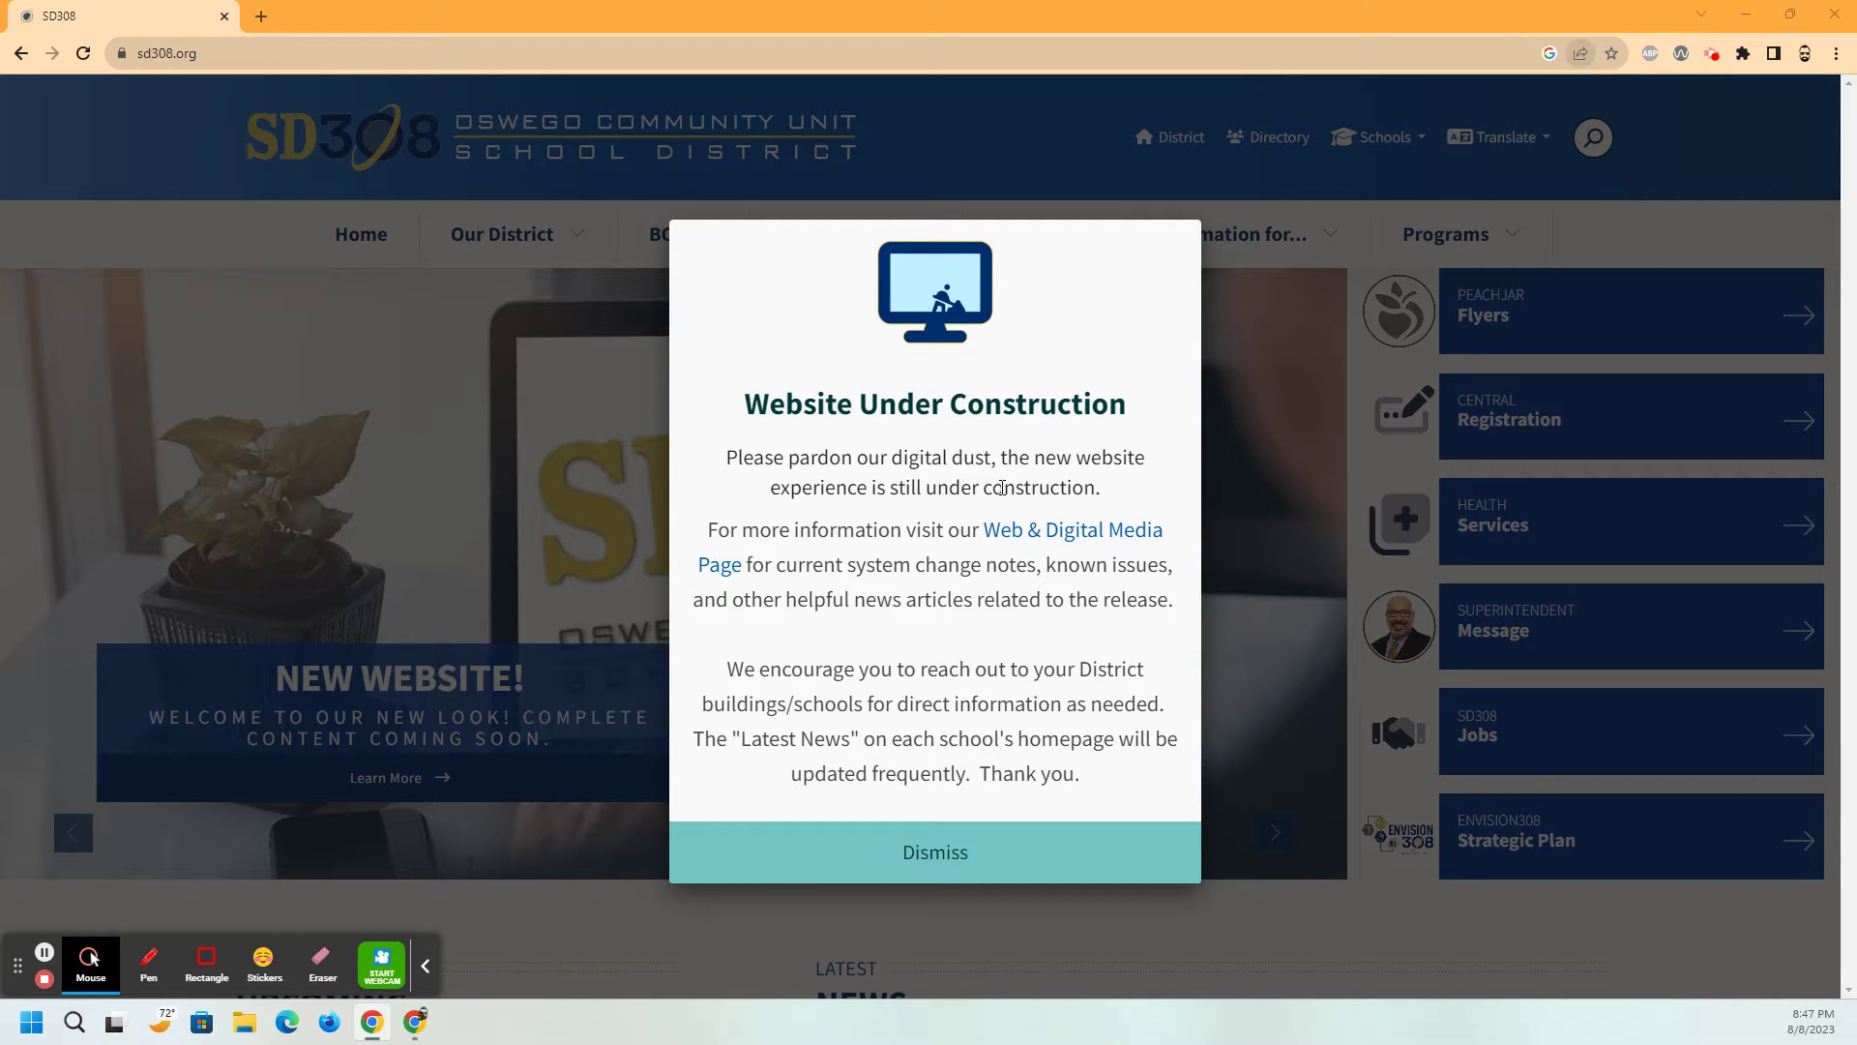
Step: Dismiss the Website Under Construction notice and go to the SIS tile page
click(911, 851)
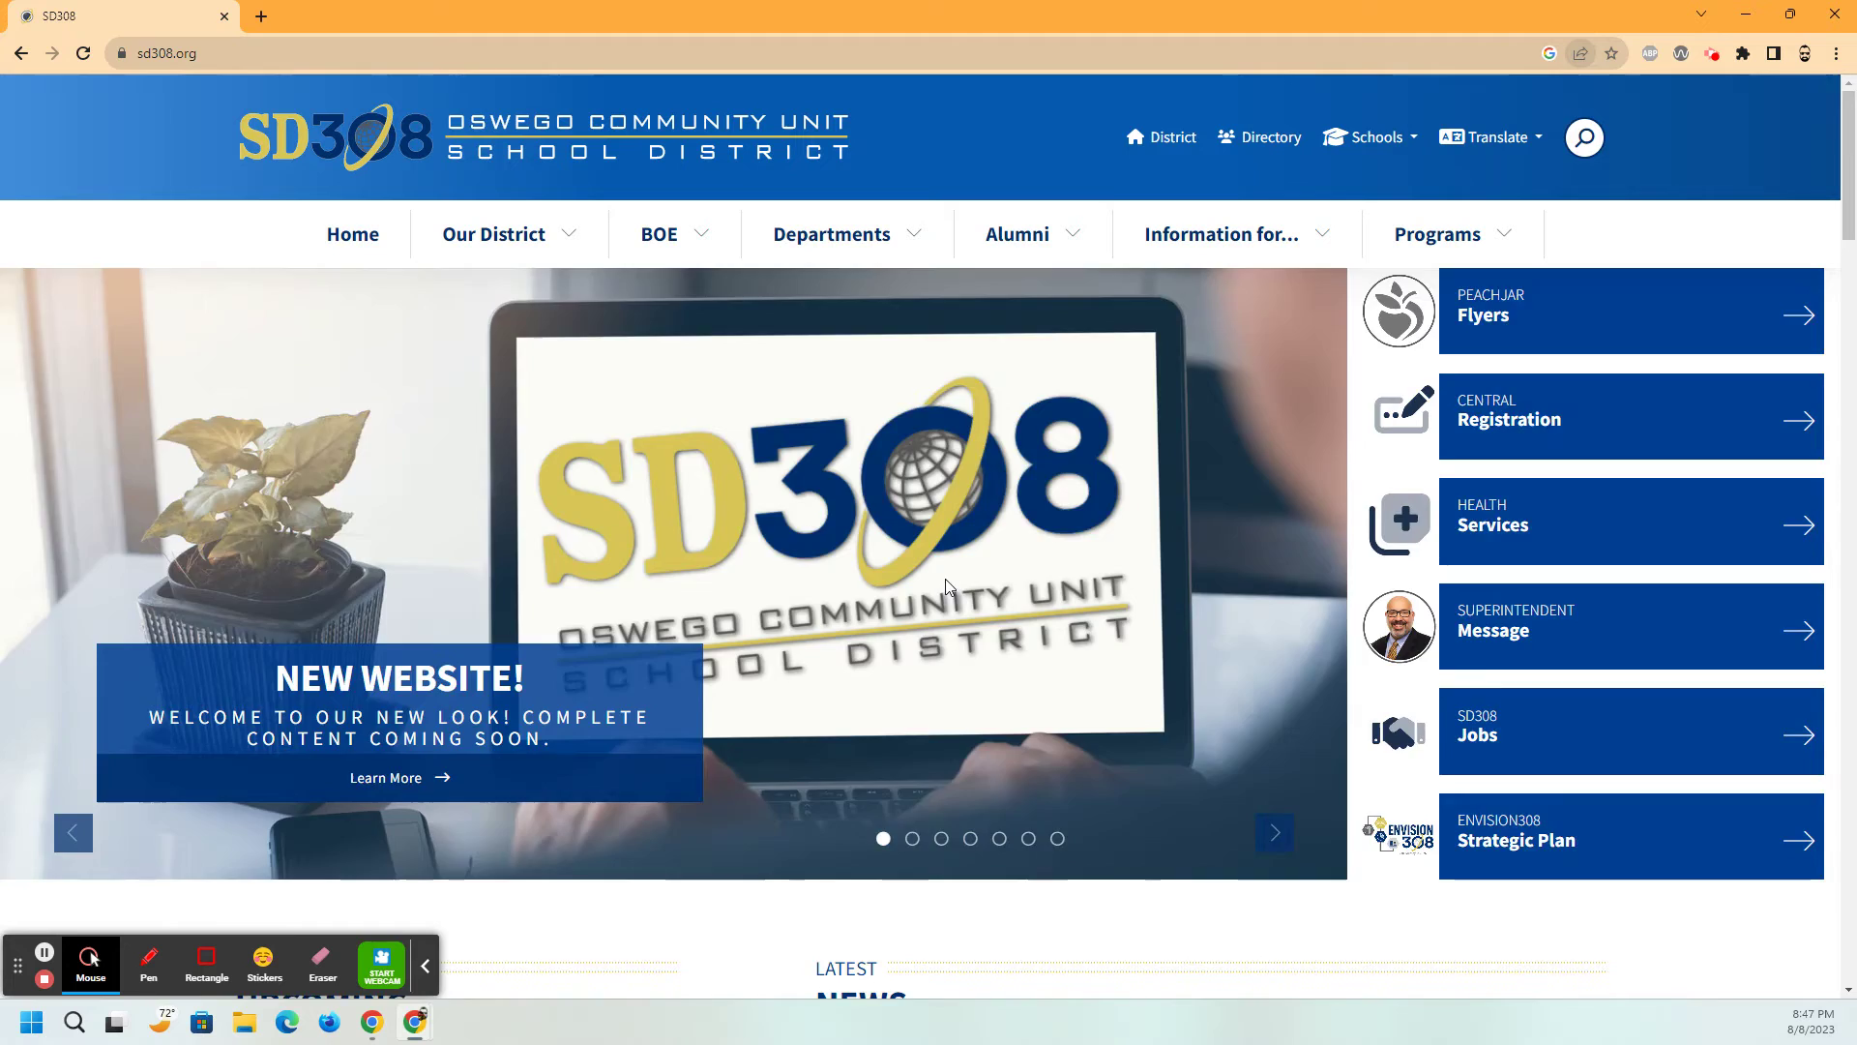
scroll(941, 583, down, 5)
scroll(941, 583, down, 5)
scroll(944, 581, down, 4)
scroll(946, 577, down, 3)
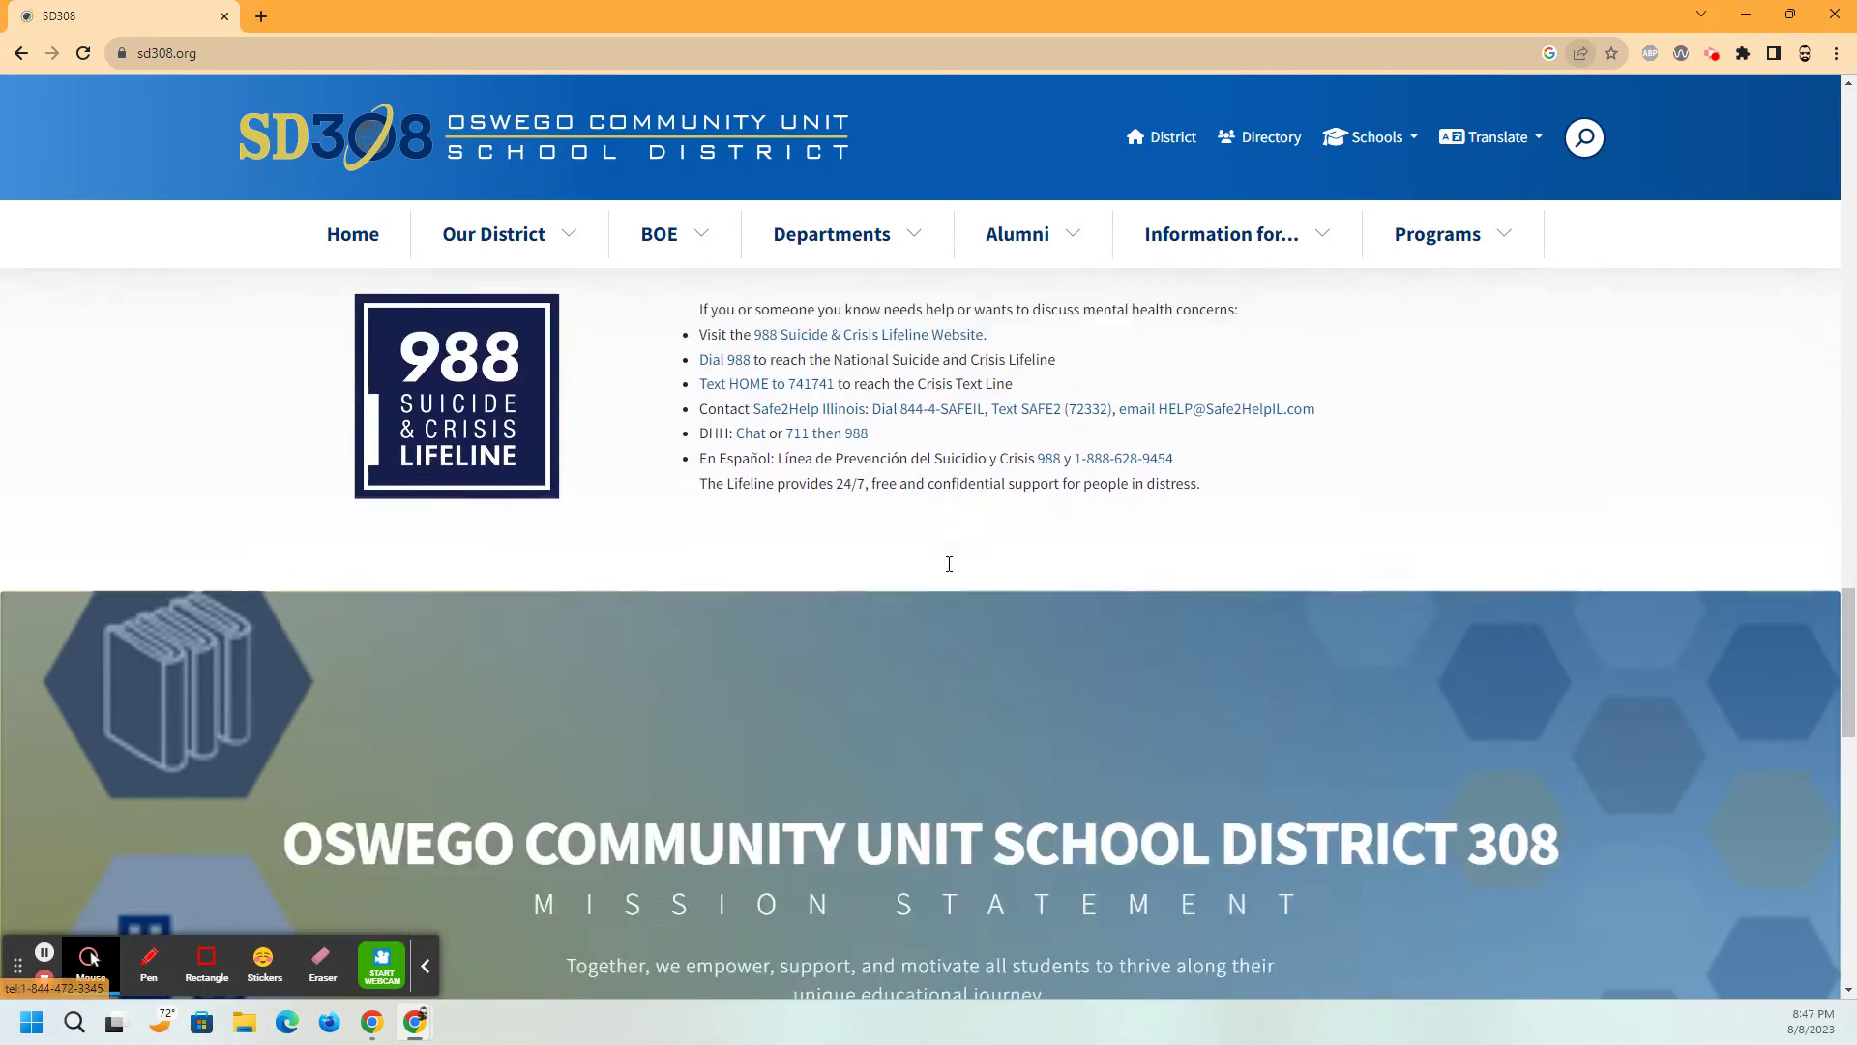
scroll(953, 572, down, 3)
scroll(953, 574, down, 2)
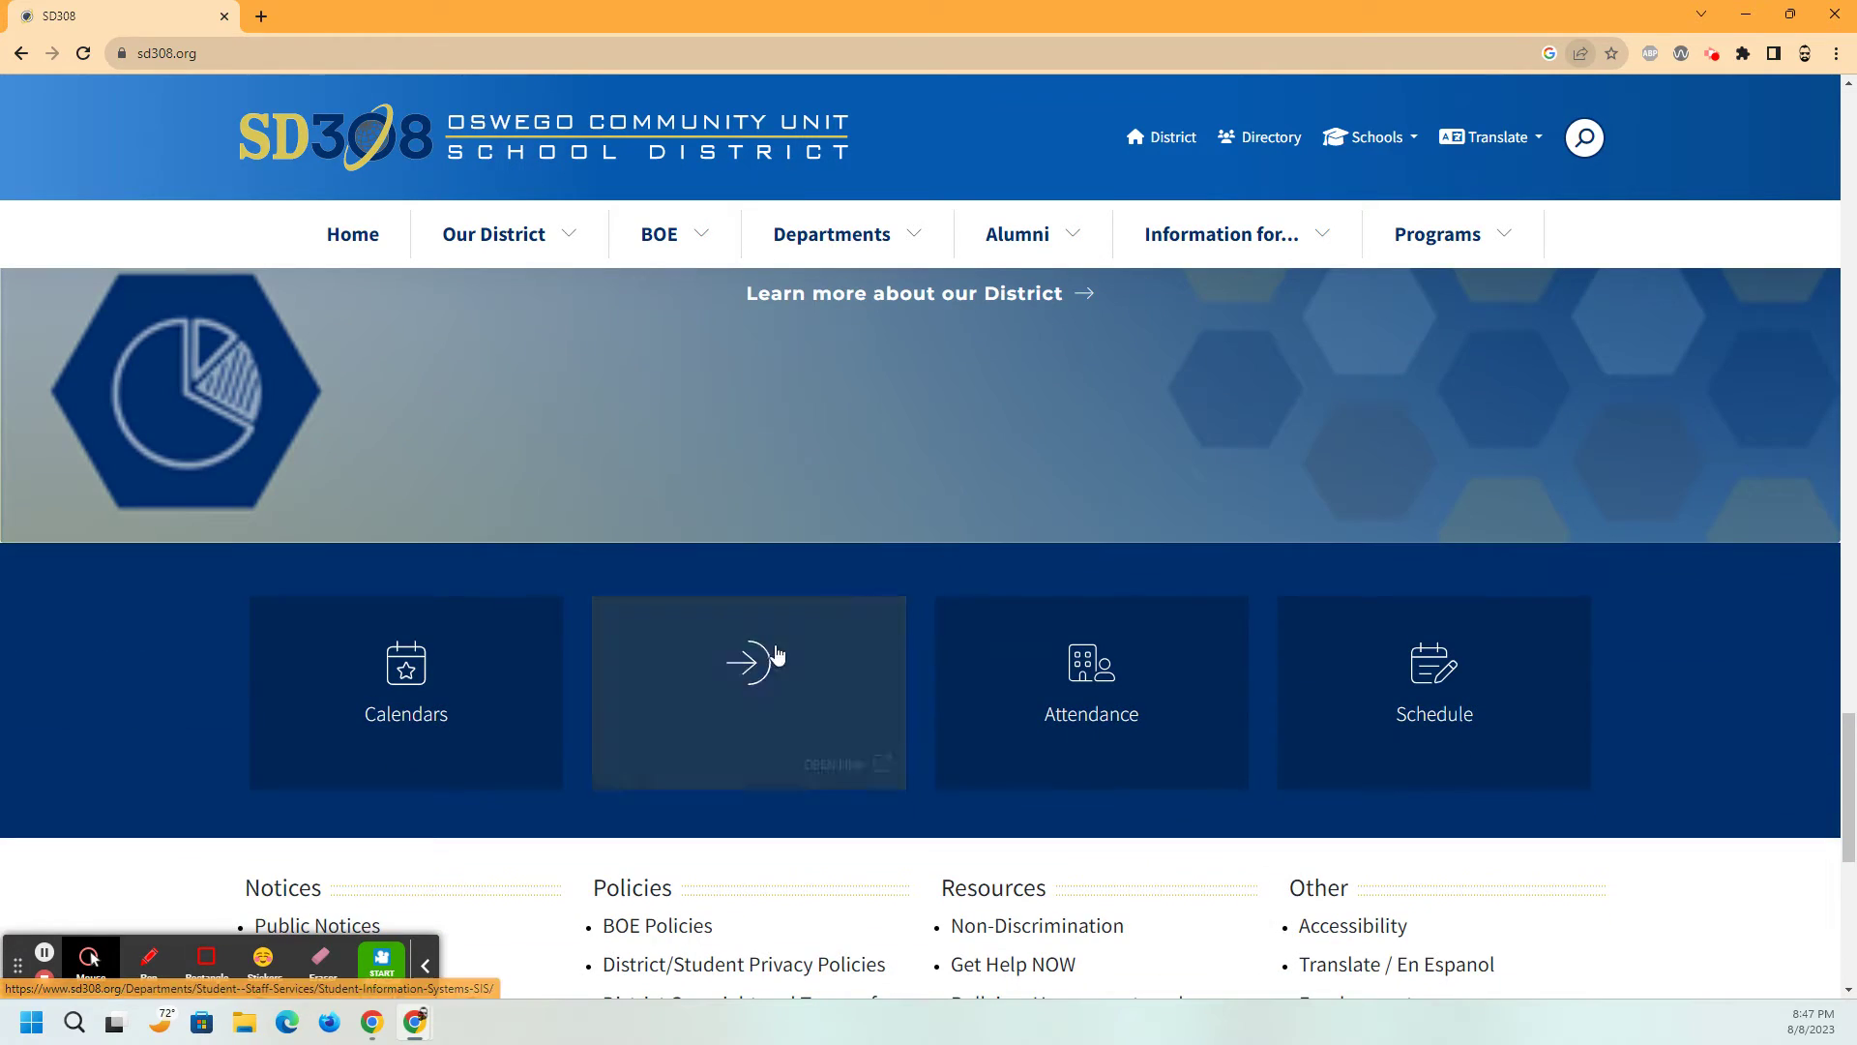
click(777, 733)
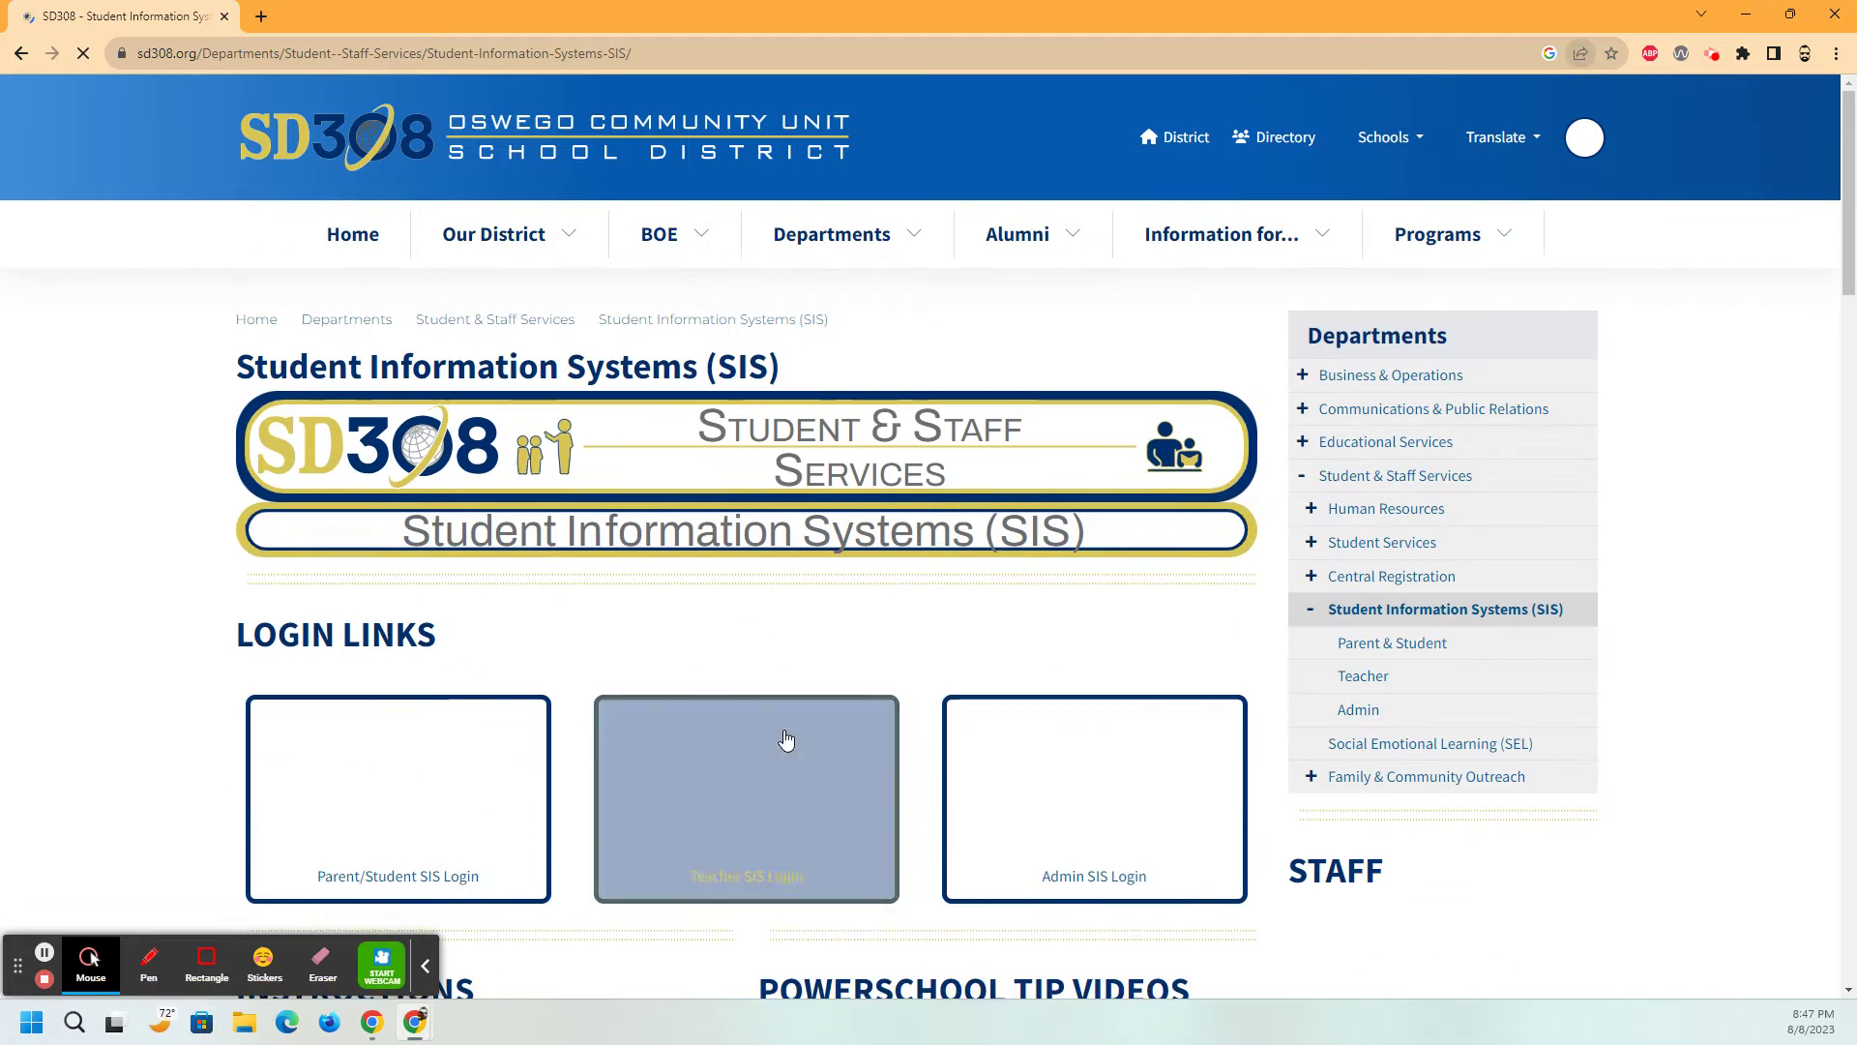
scroll(706, 654, down, 1)
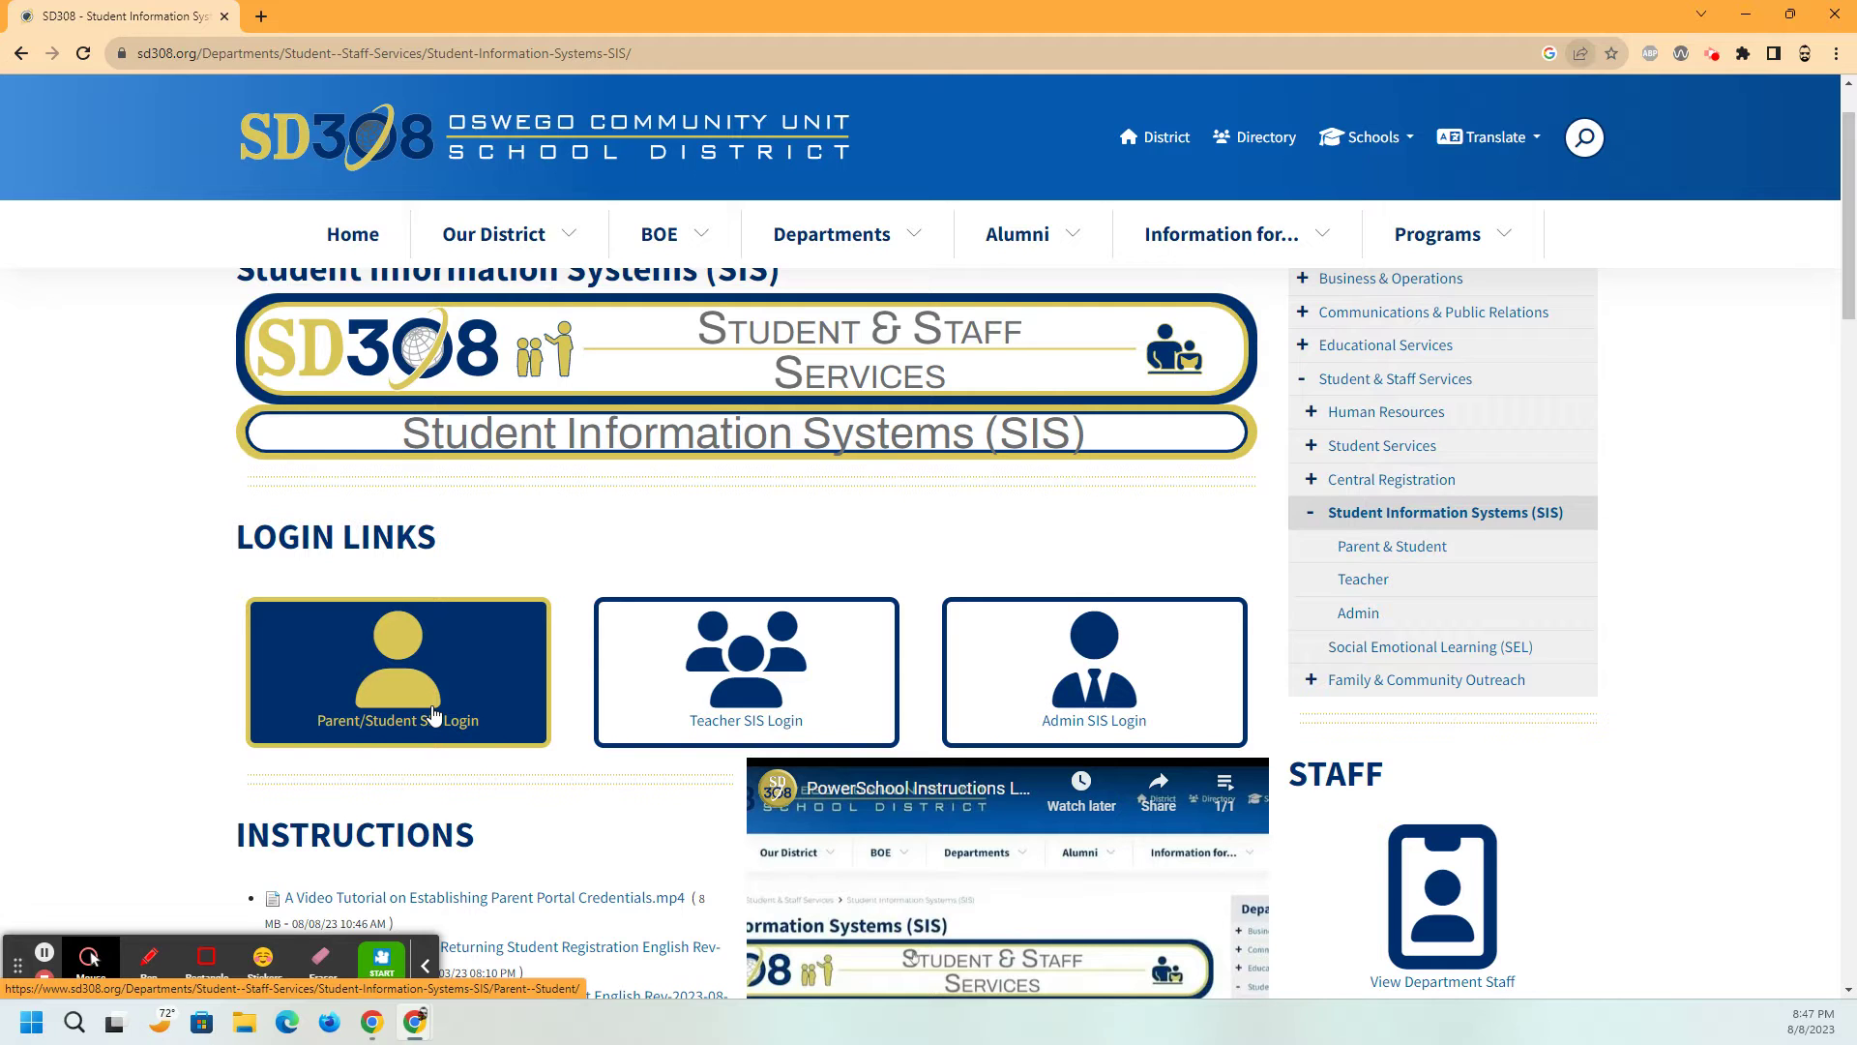
scroll(432, 714, down, 1)
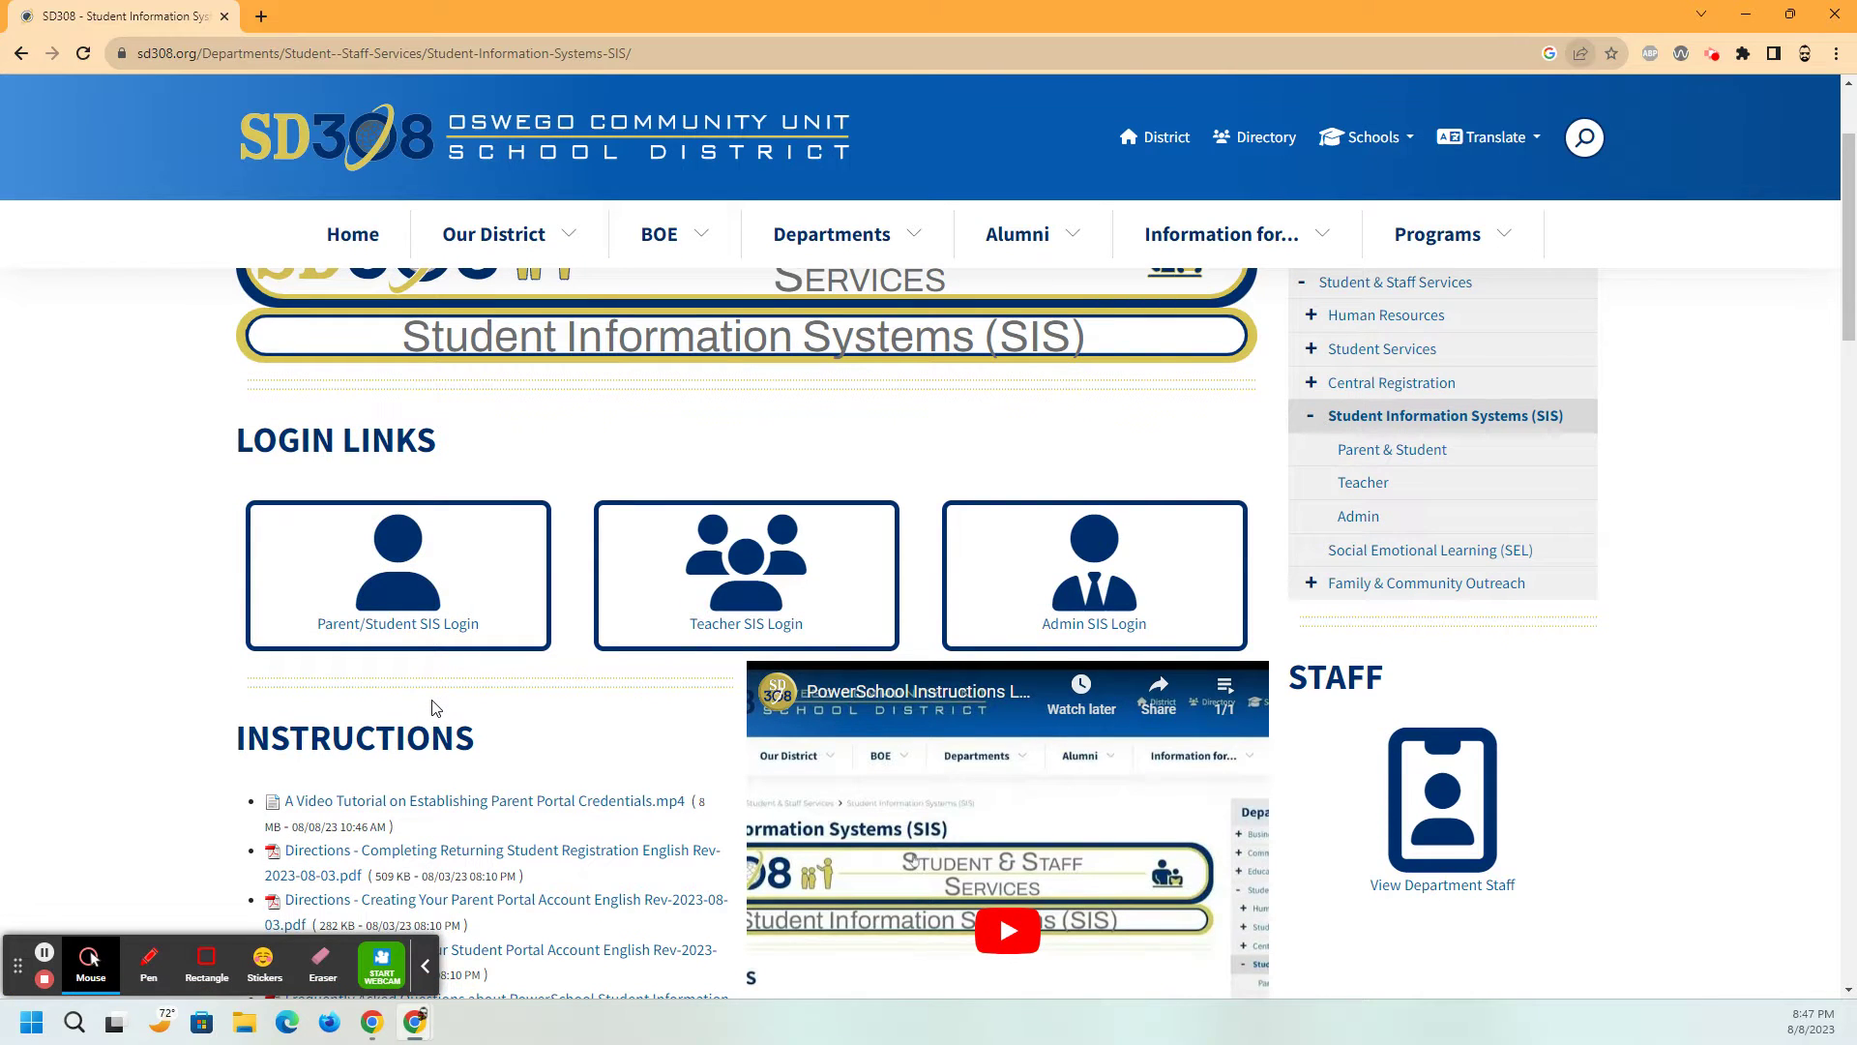
scroll(432, 707, down, 1)
scroll(431, 690, down, 2)
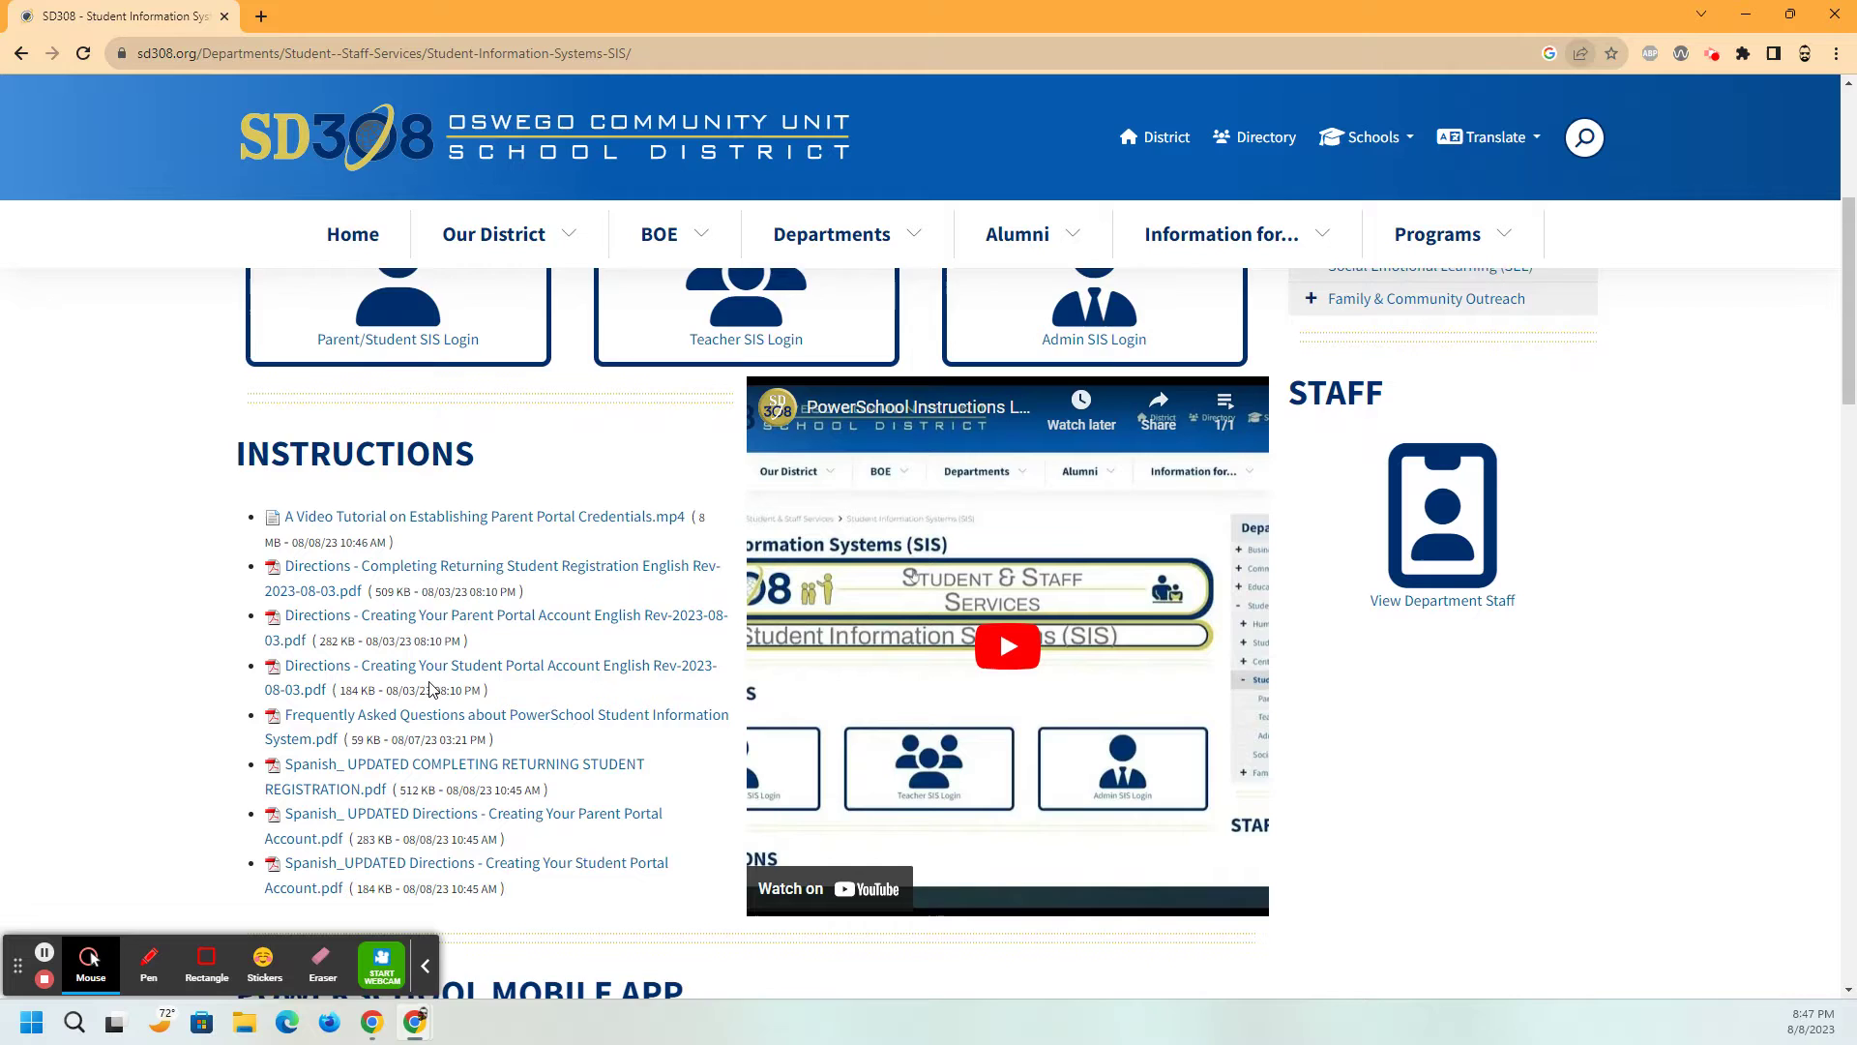
scroll(431, 689, down, 1)
scroll(431, 687, down, 2)
scroll(433, 684, down, 1)
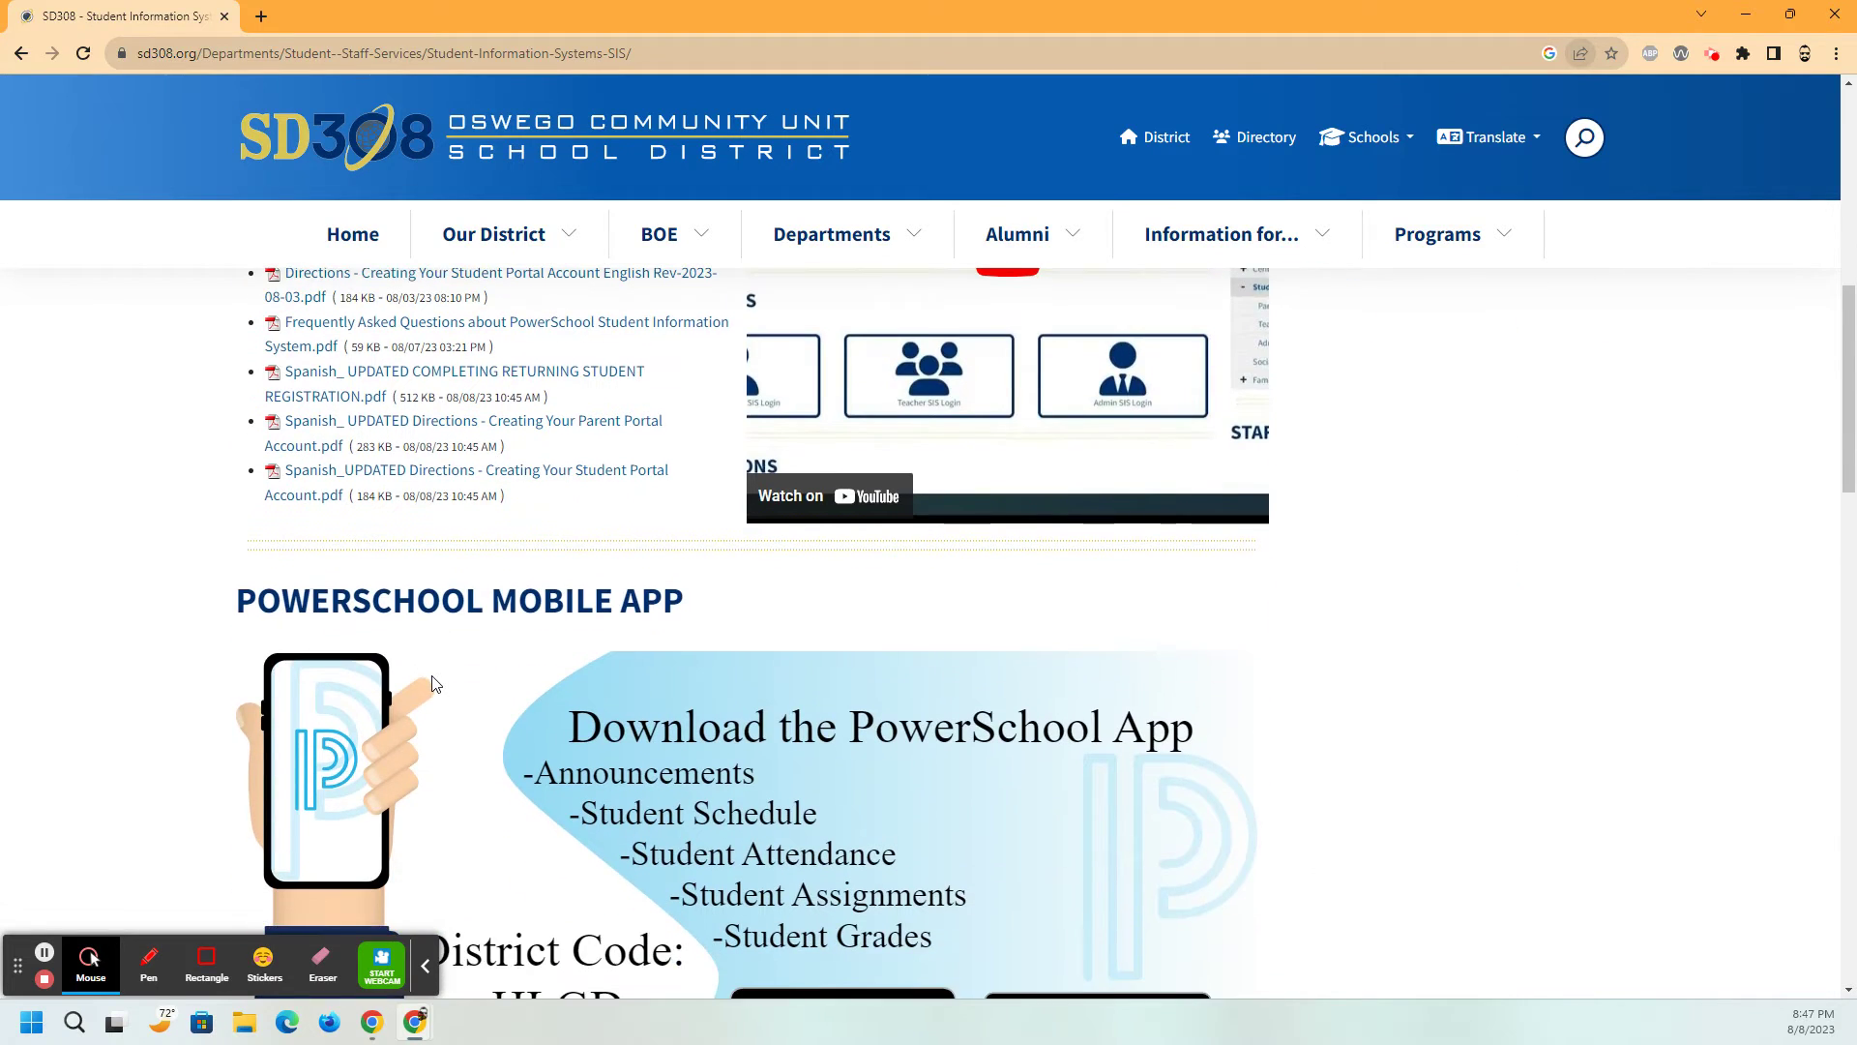
scroll(431, 684, up, 4)
scroll(431, 684, up, 3)
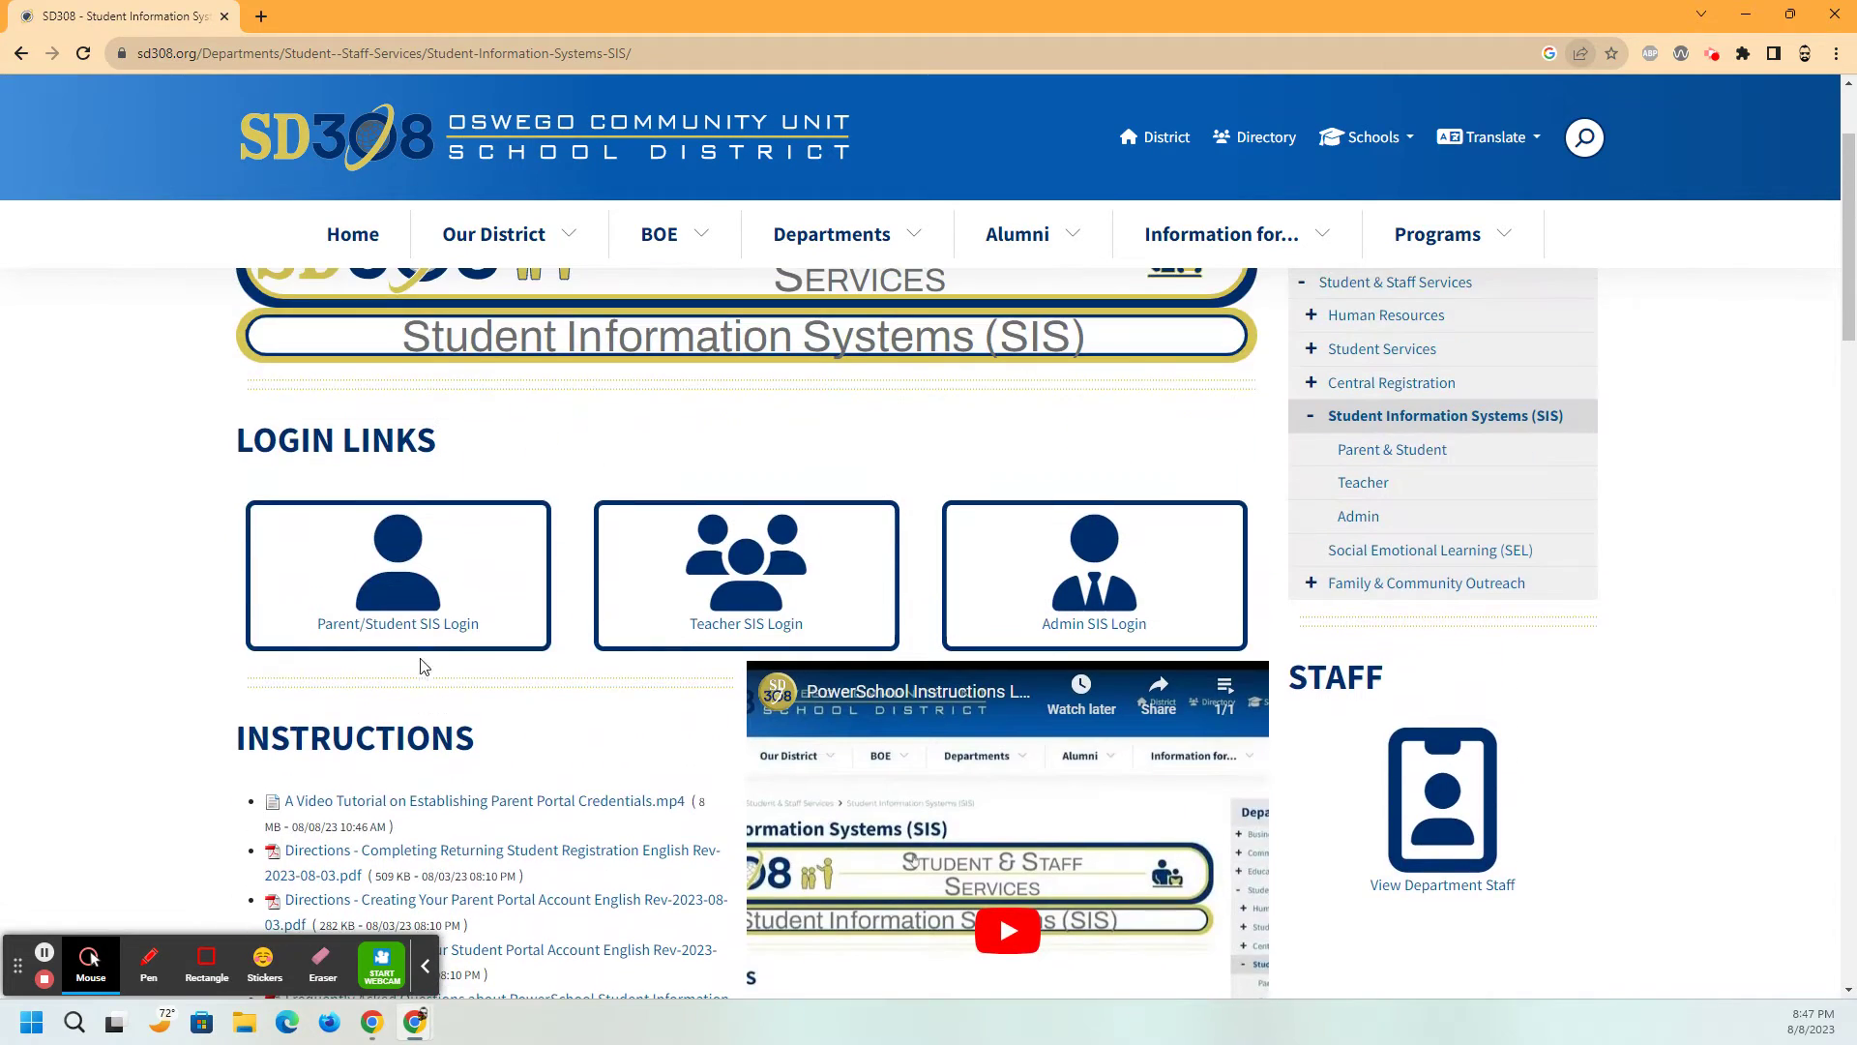
Step: Follow the Parent/Student SIS Login link to the PowerSchool sign-in page
click(404, 607)
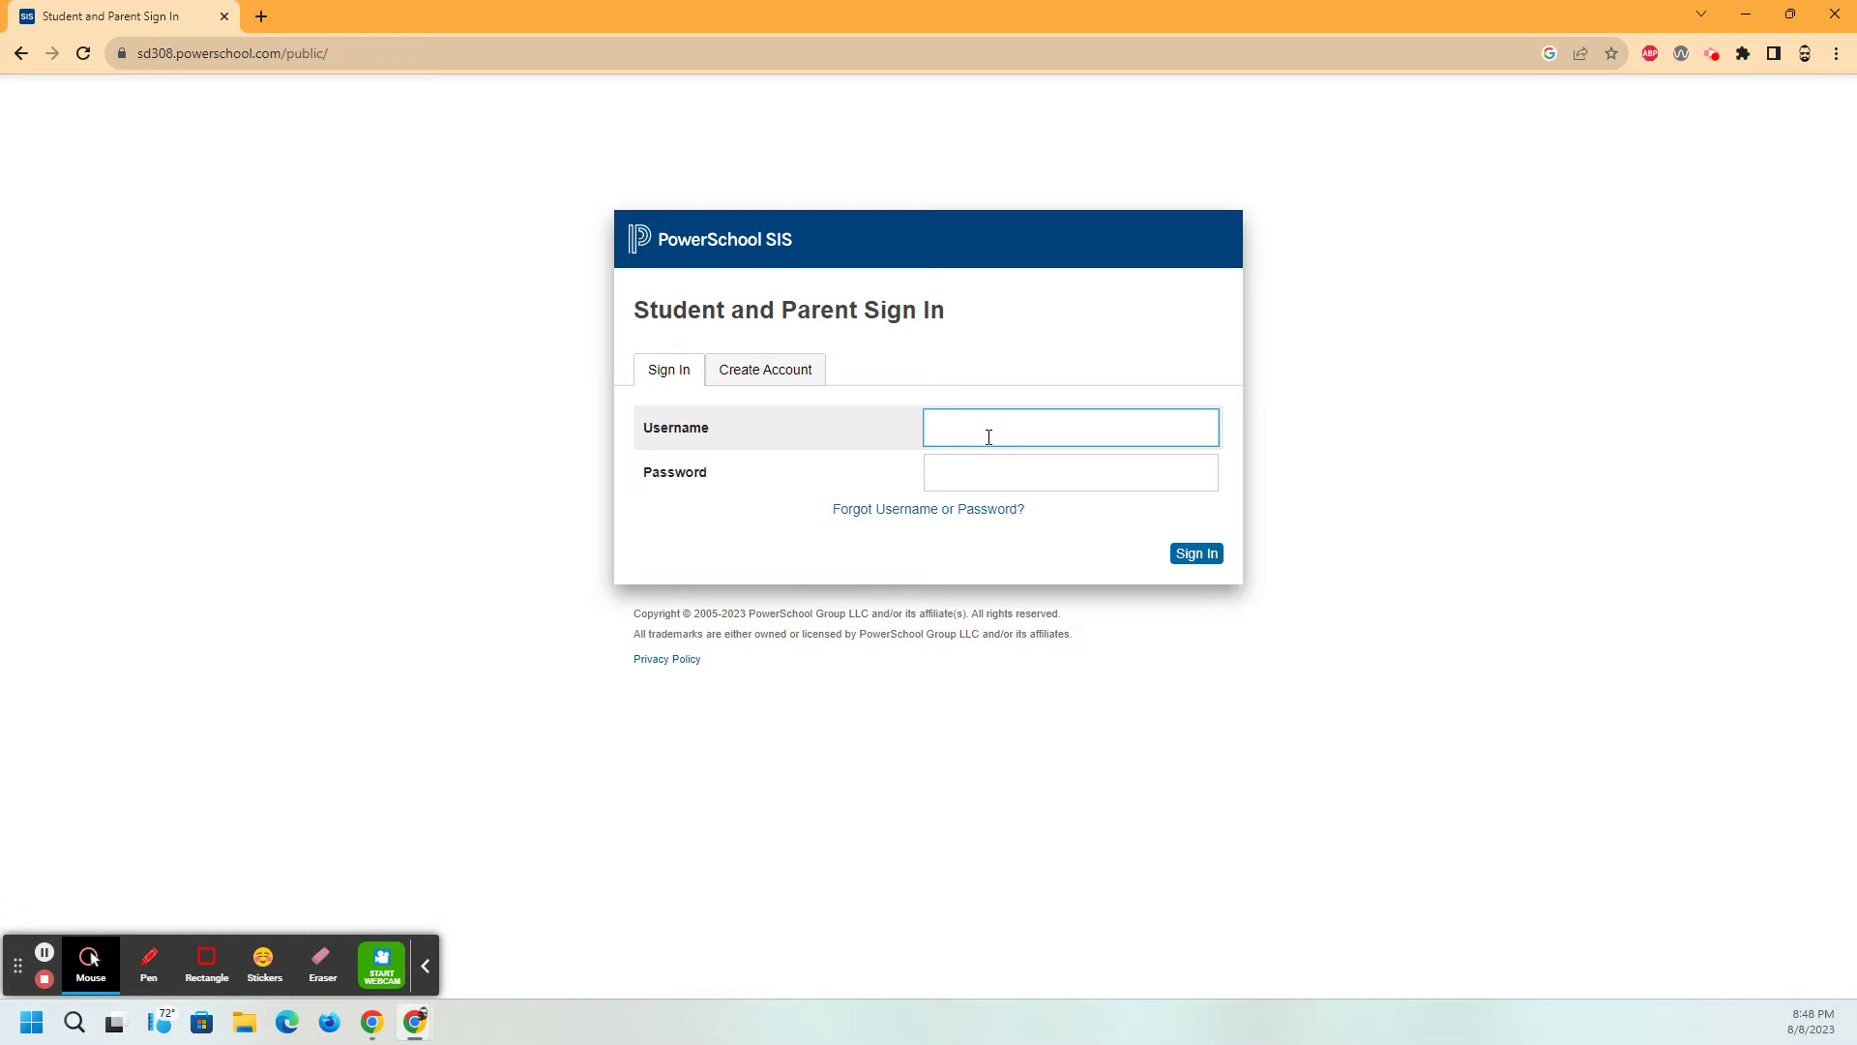
Step: Enter the username and password and submit to sign in to the parent portal
key(Tab)
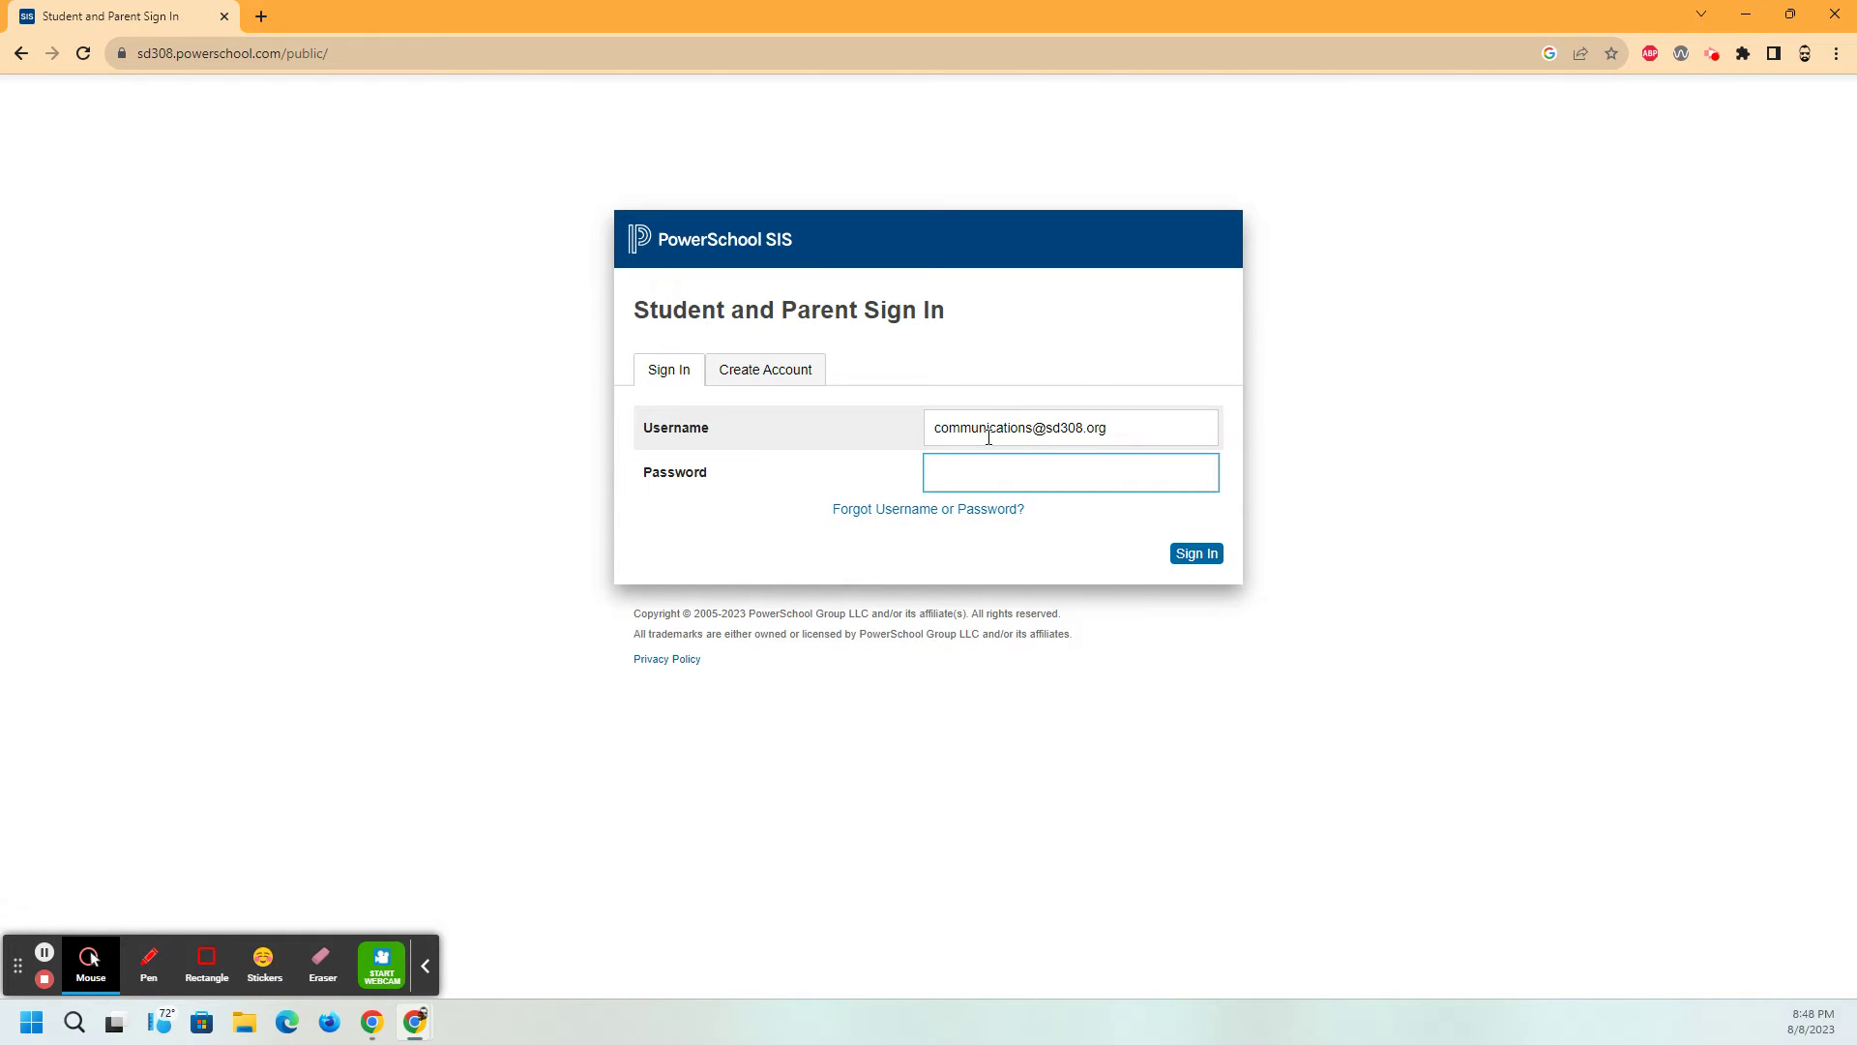
text(p)
key(Return)
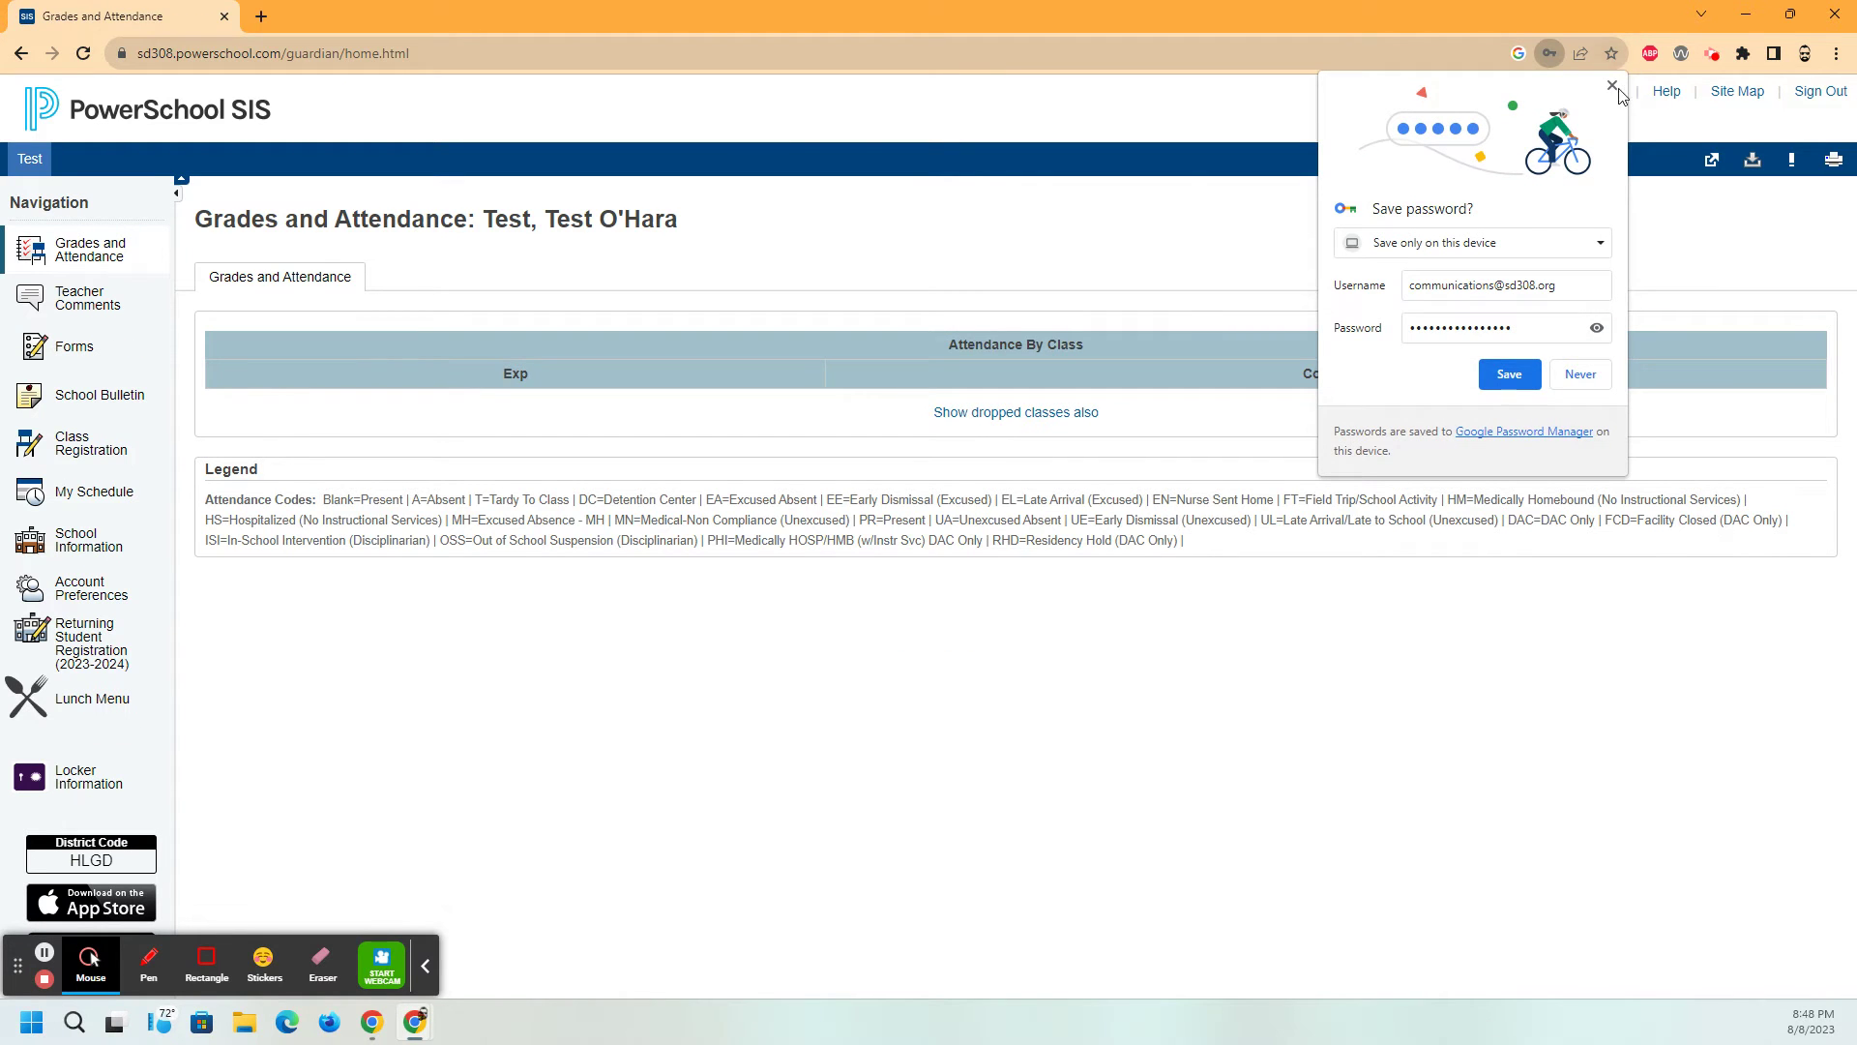
Step: Decline Chrome's offer to save the password
click(1612, 86)
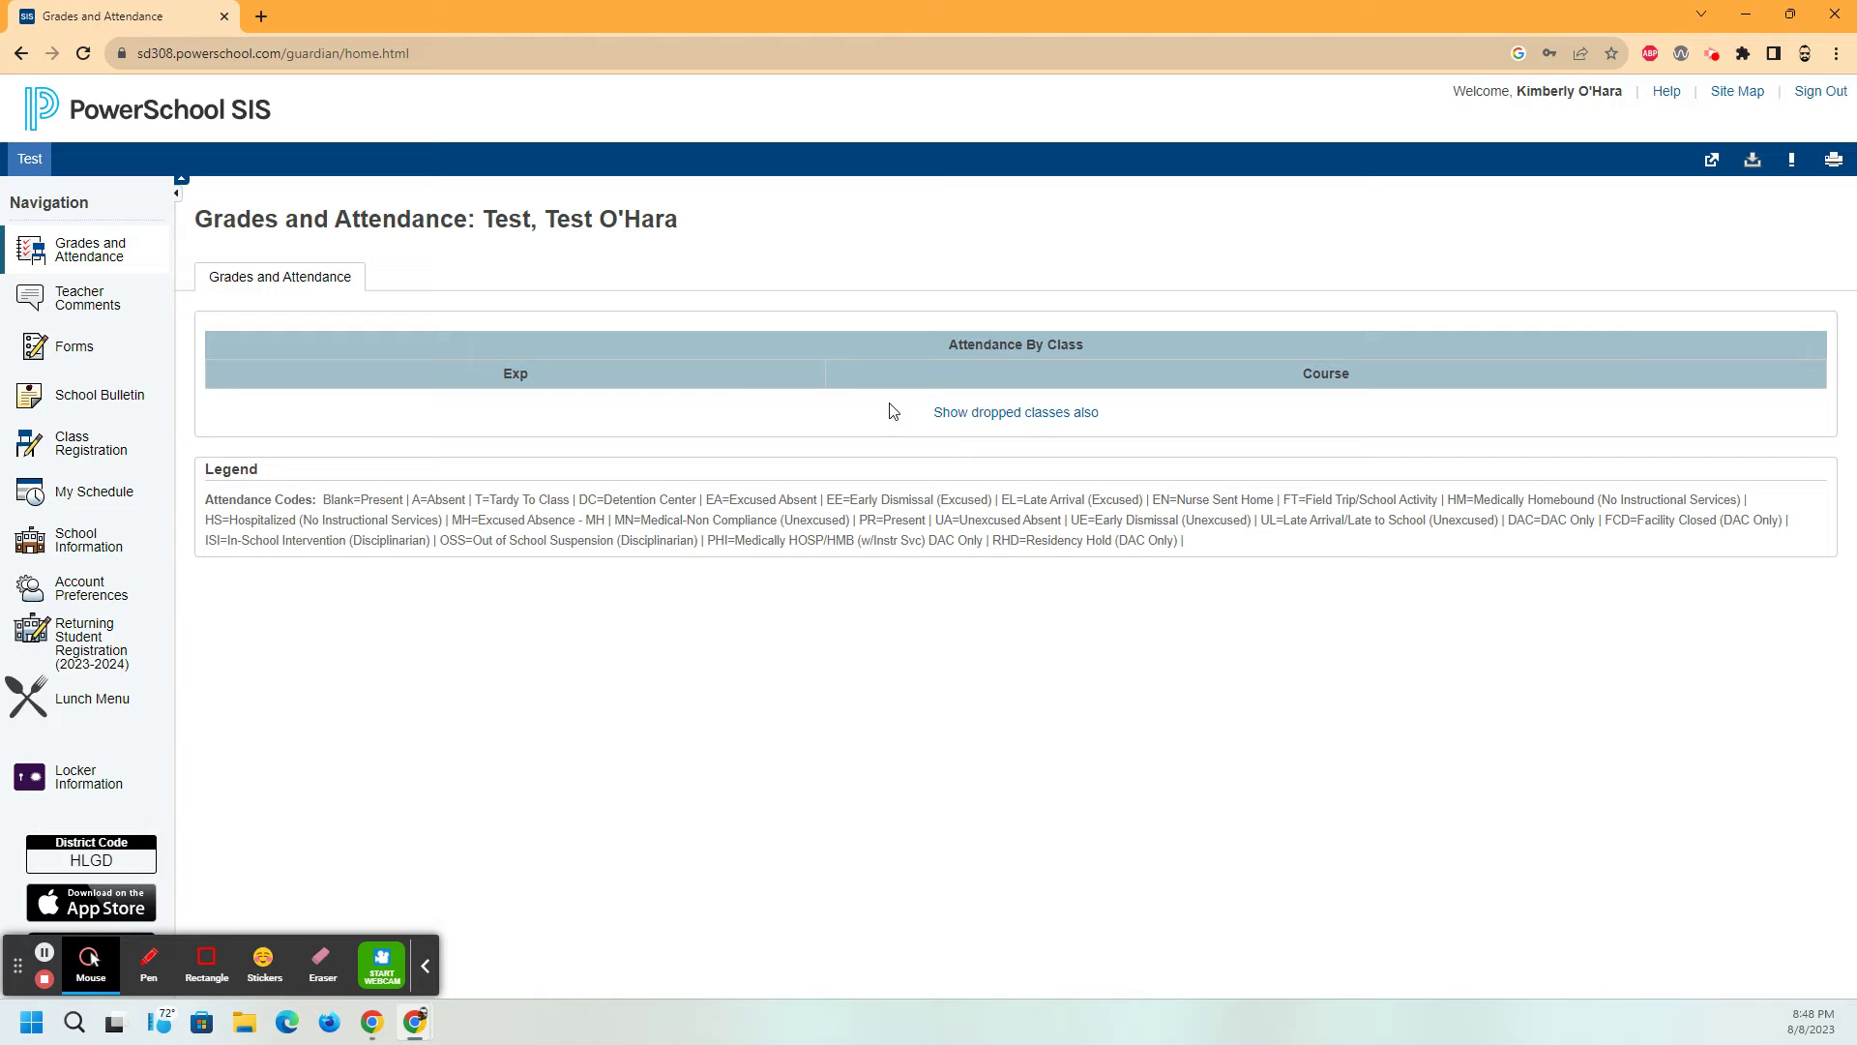
Step: View the student's My Schedule week view, which lists no enrolled classes
click(93, 501)
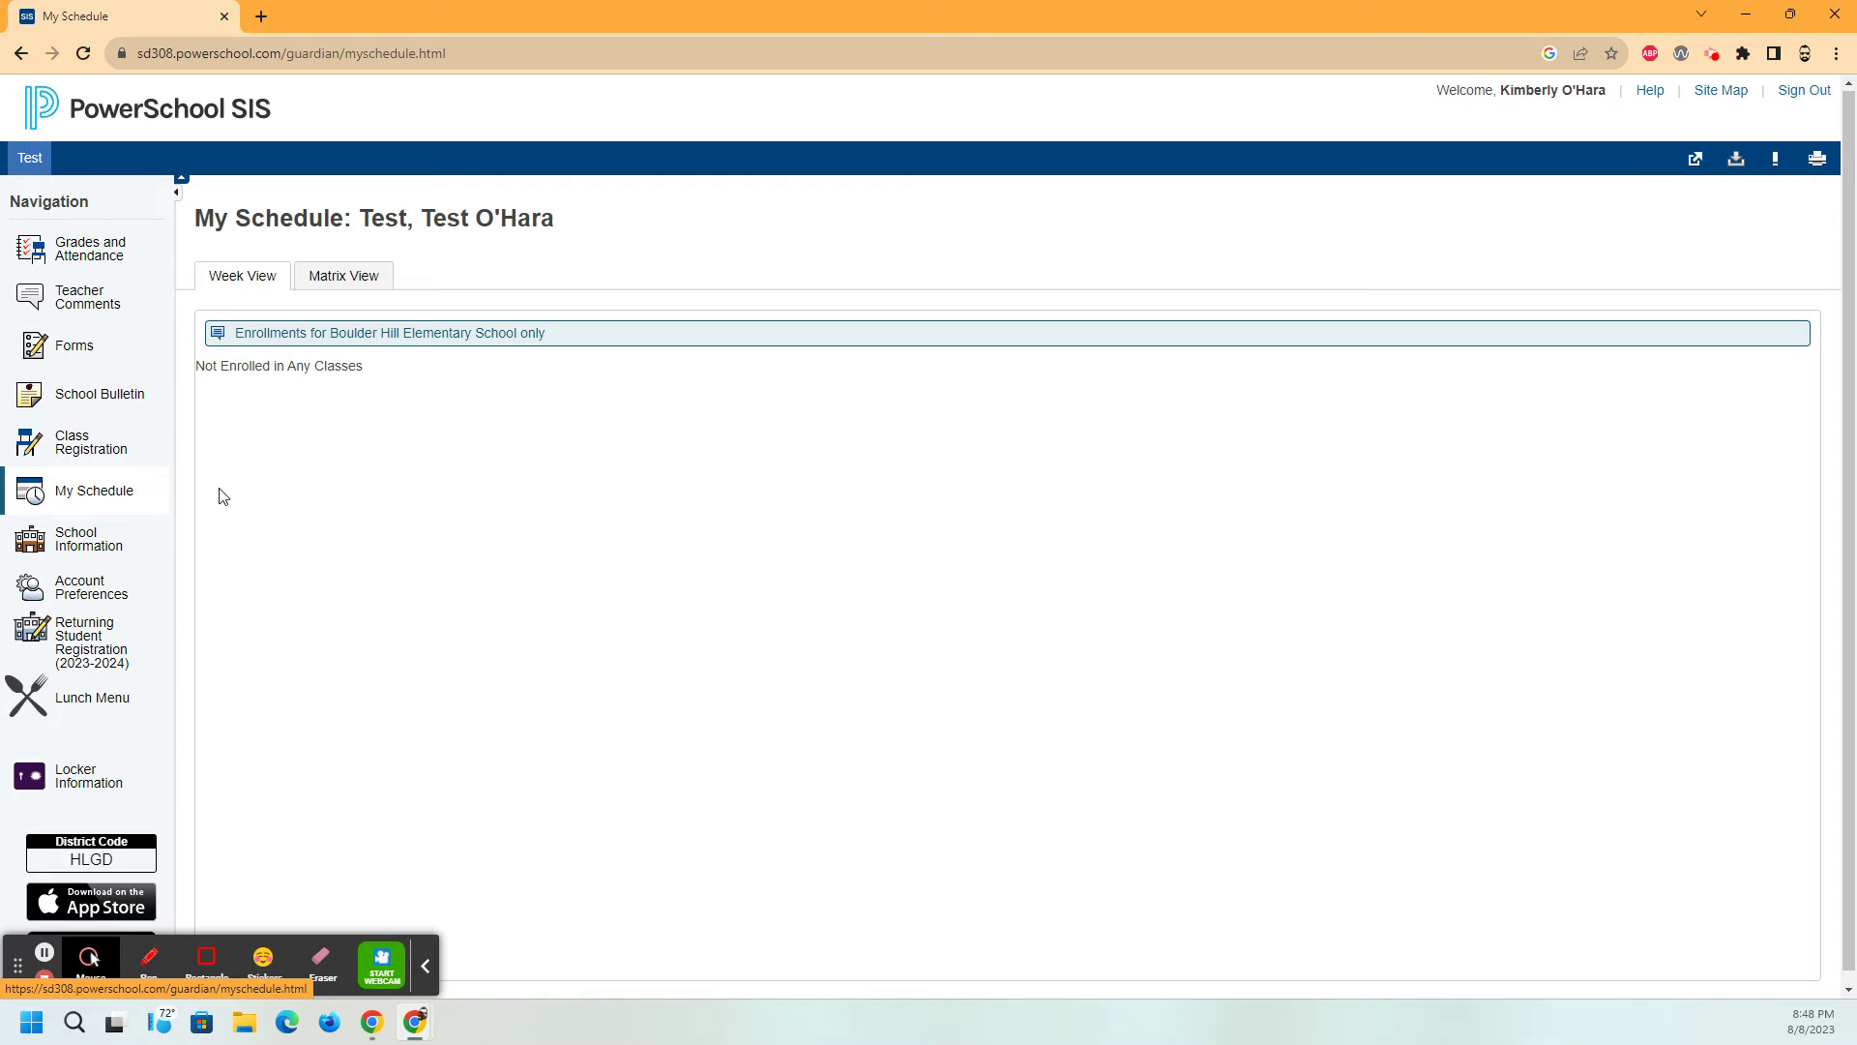
Step: Check the empty Locker Info page, then bring up the School Form Listing
click(77, 779)
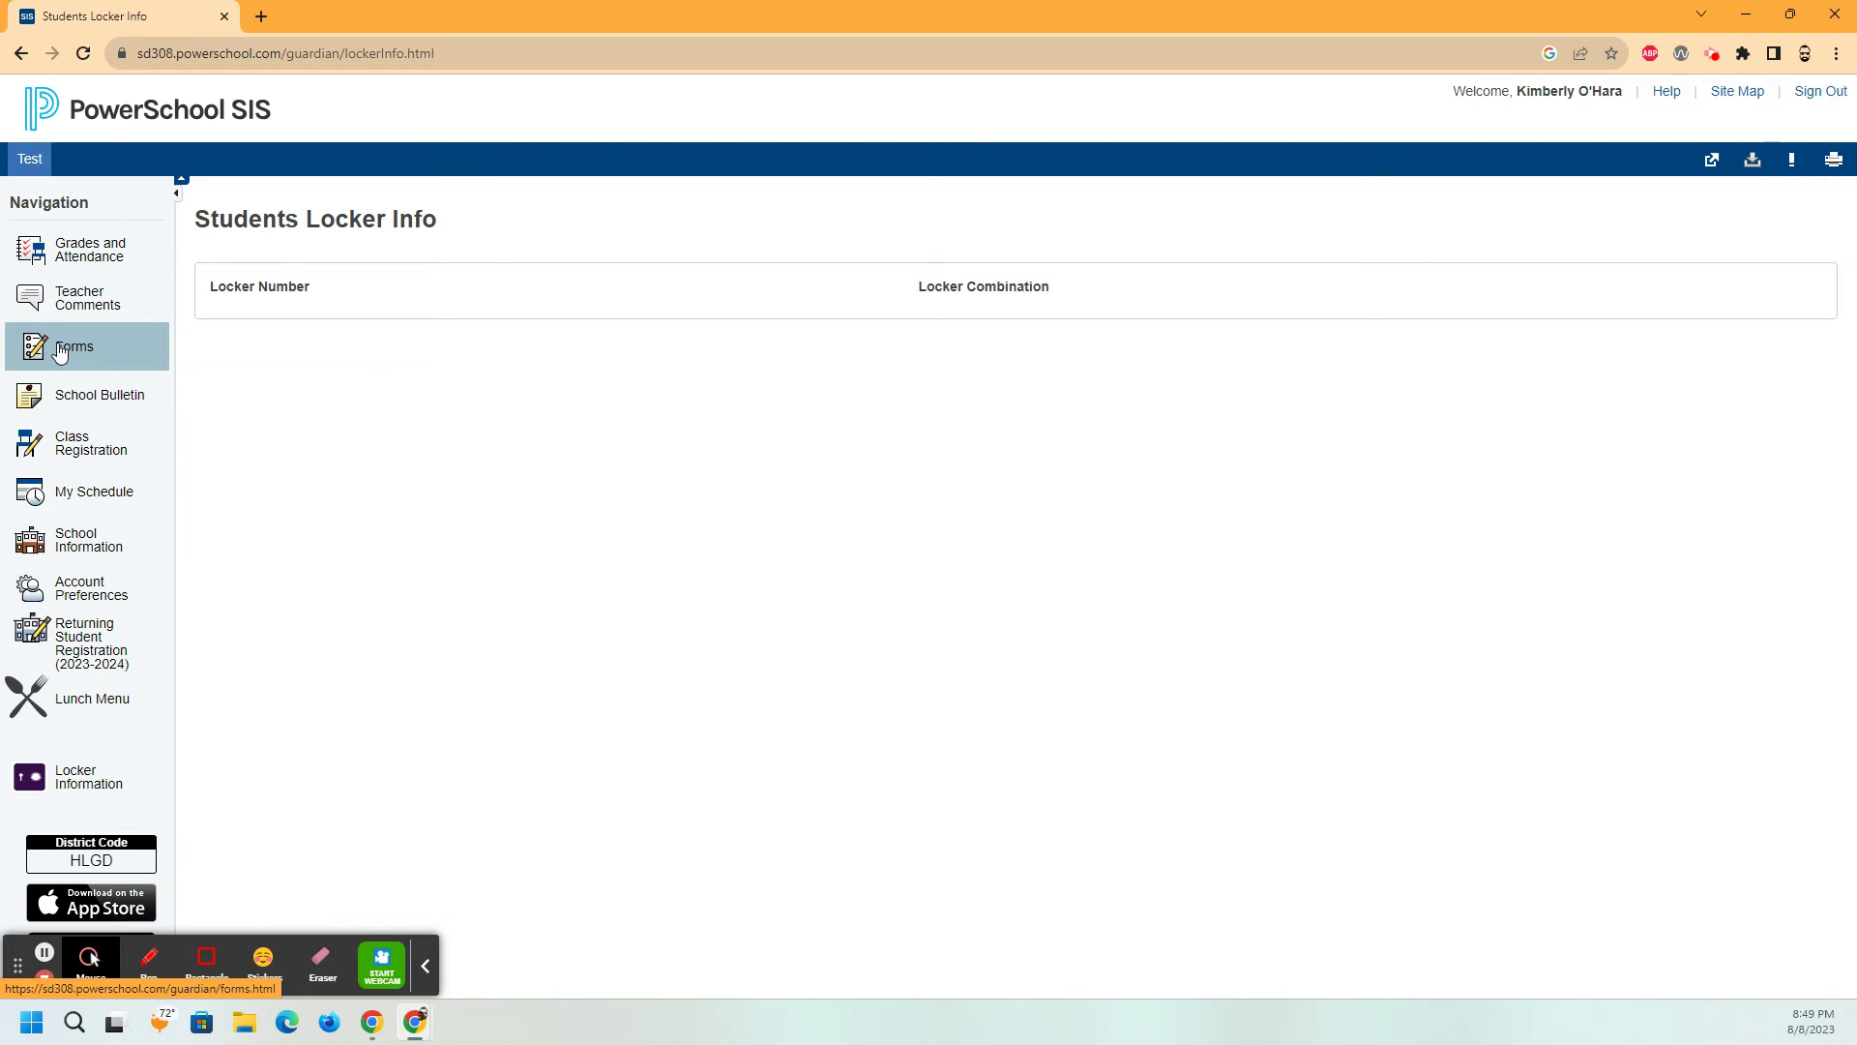
click(74, 354)
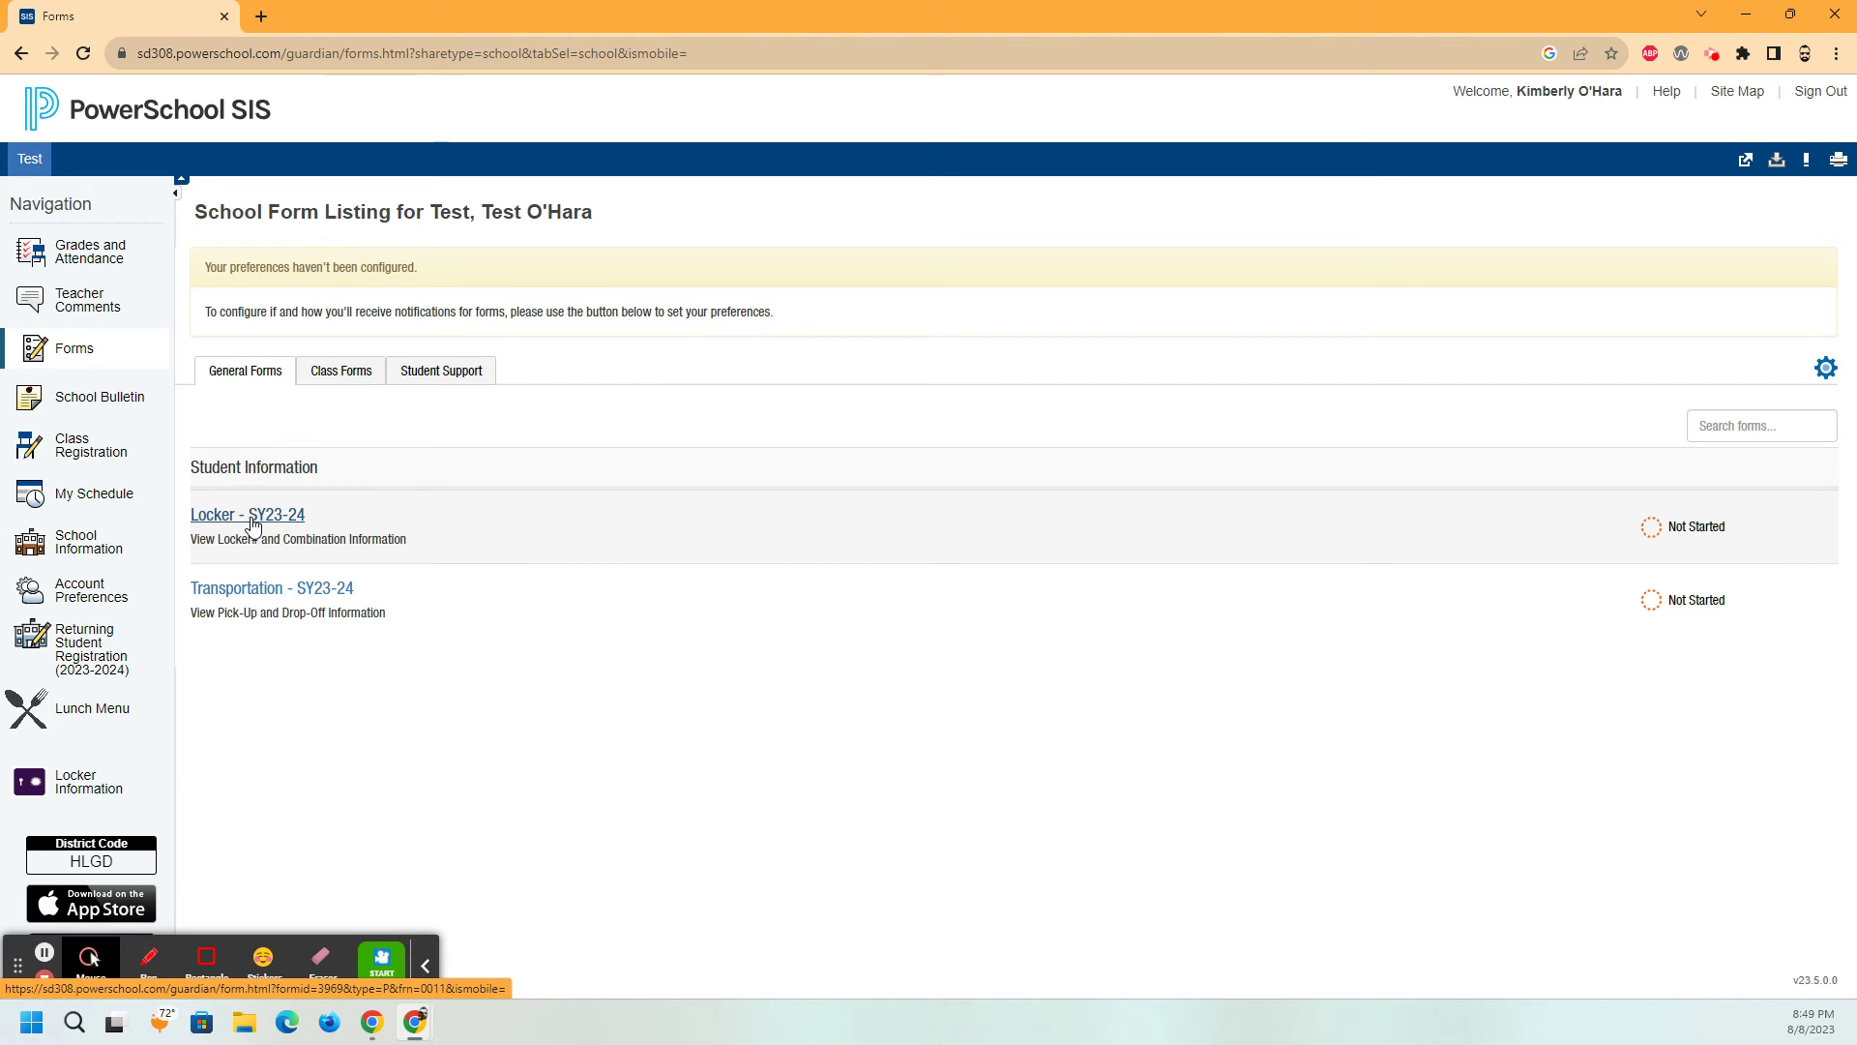
click(253, 526)
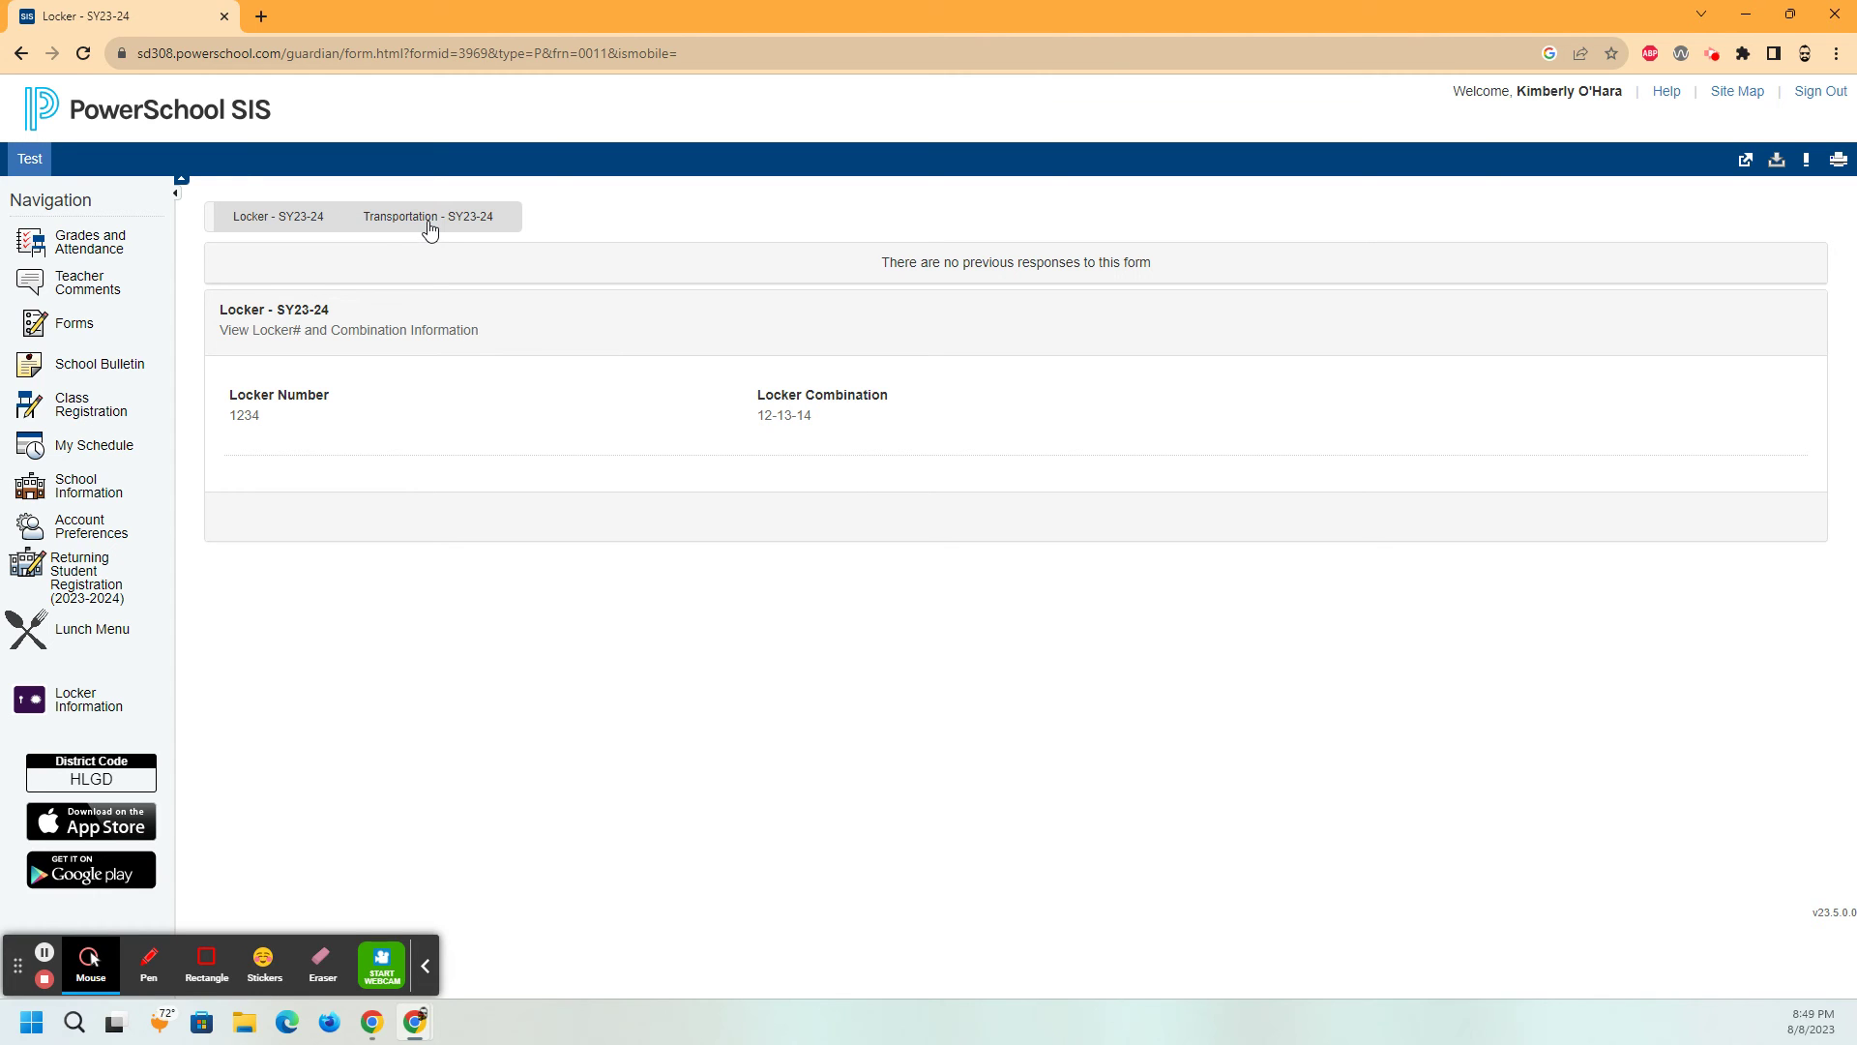
click(75, 324)
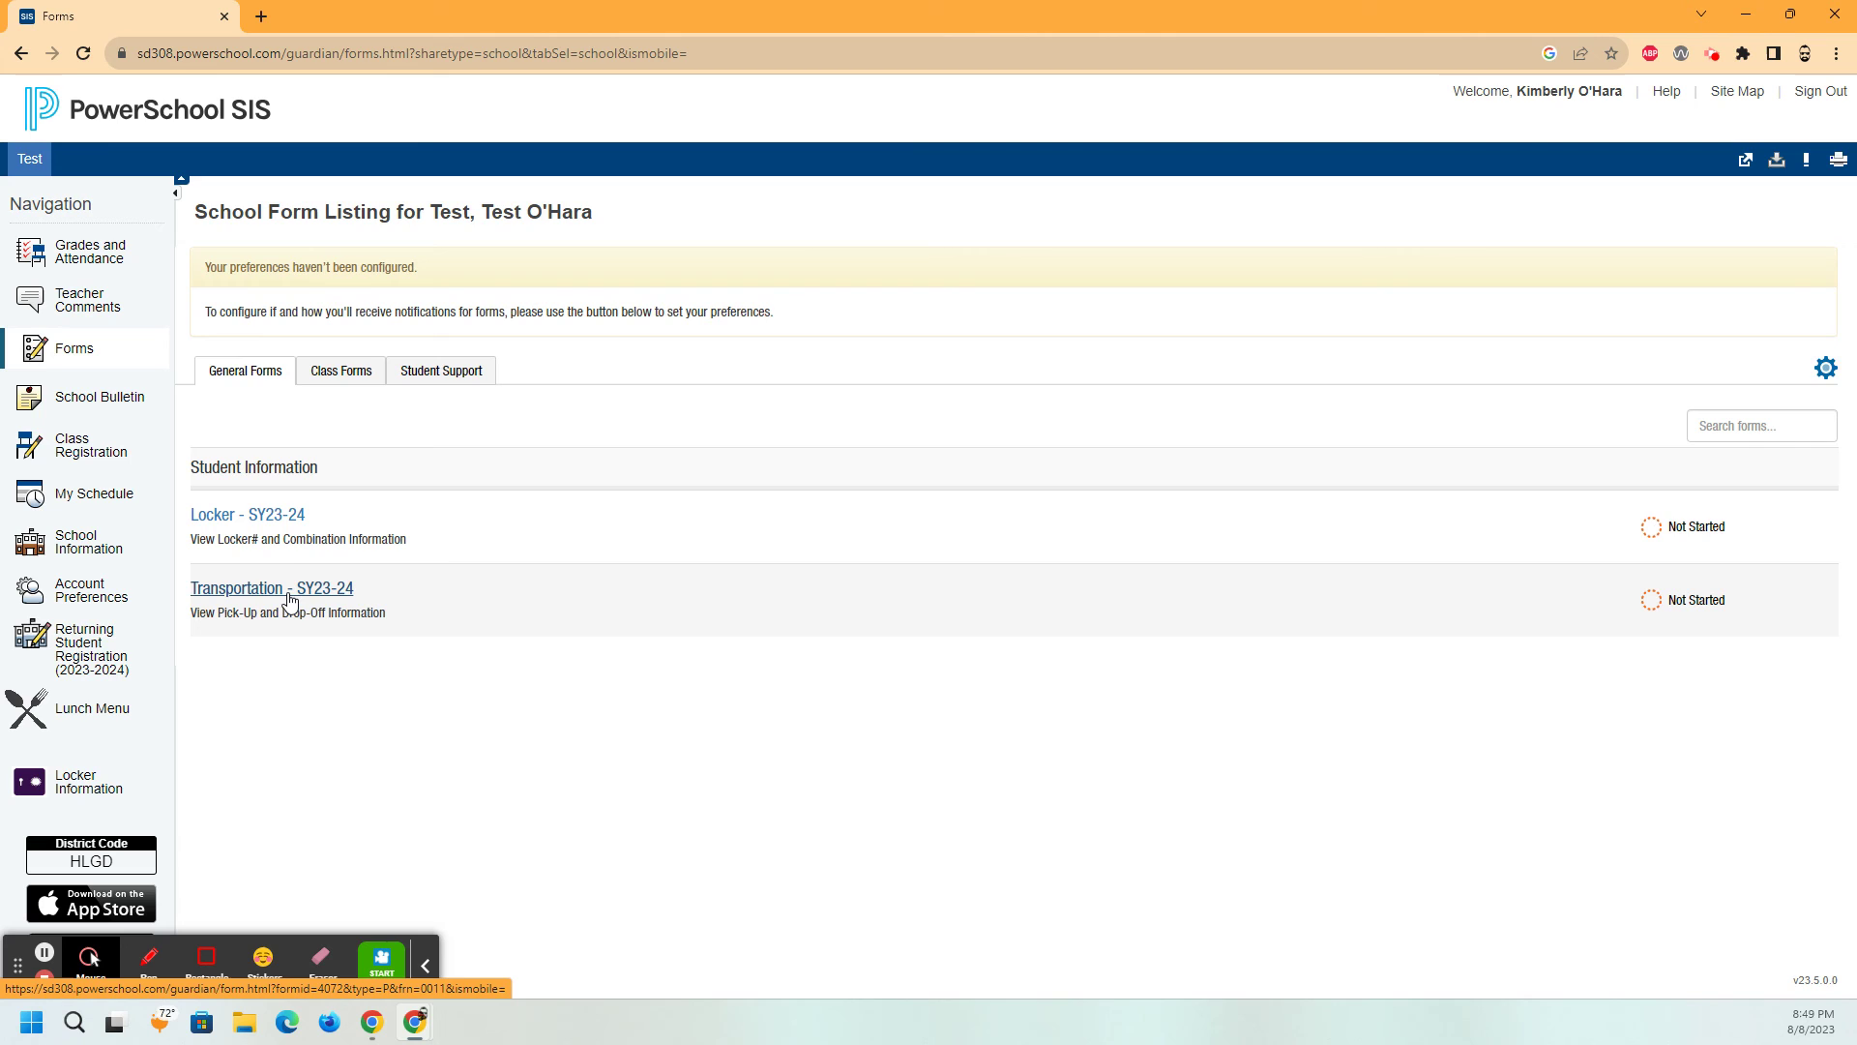
click(289, 599)
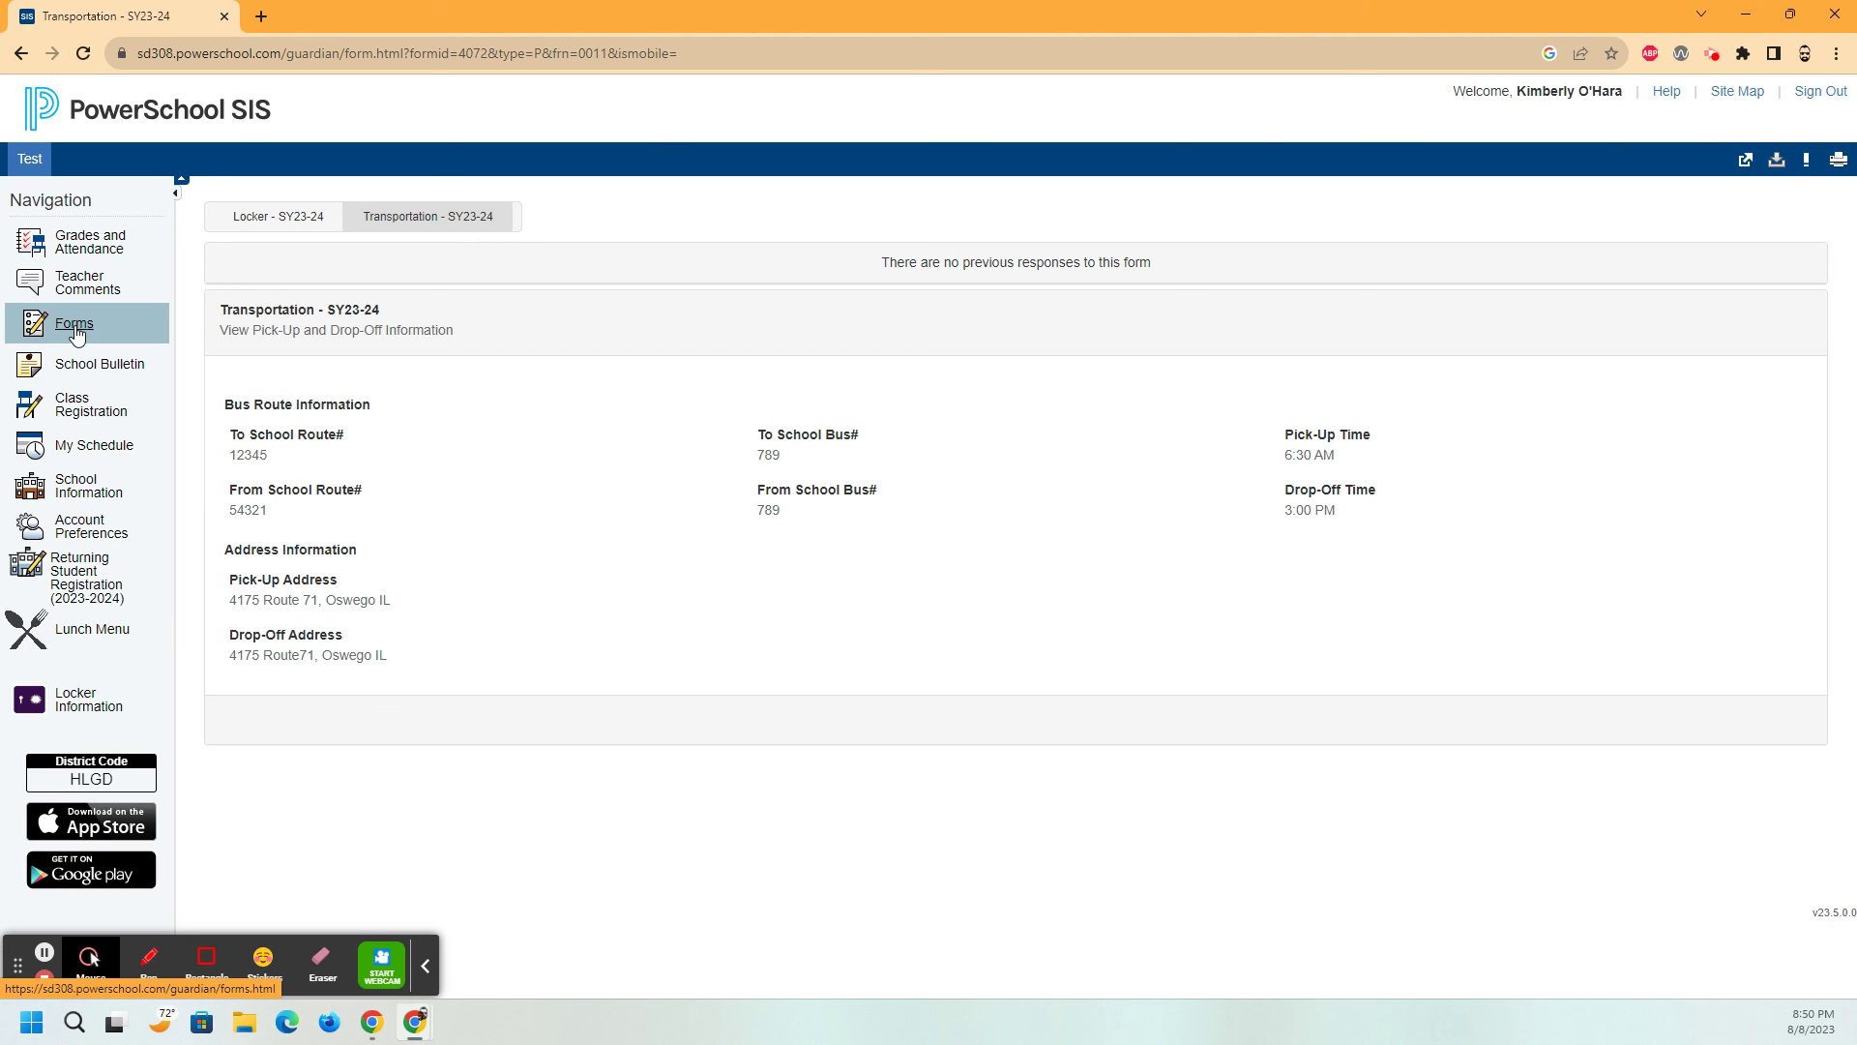
click(75, 328)
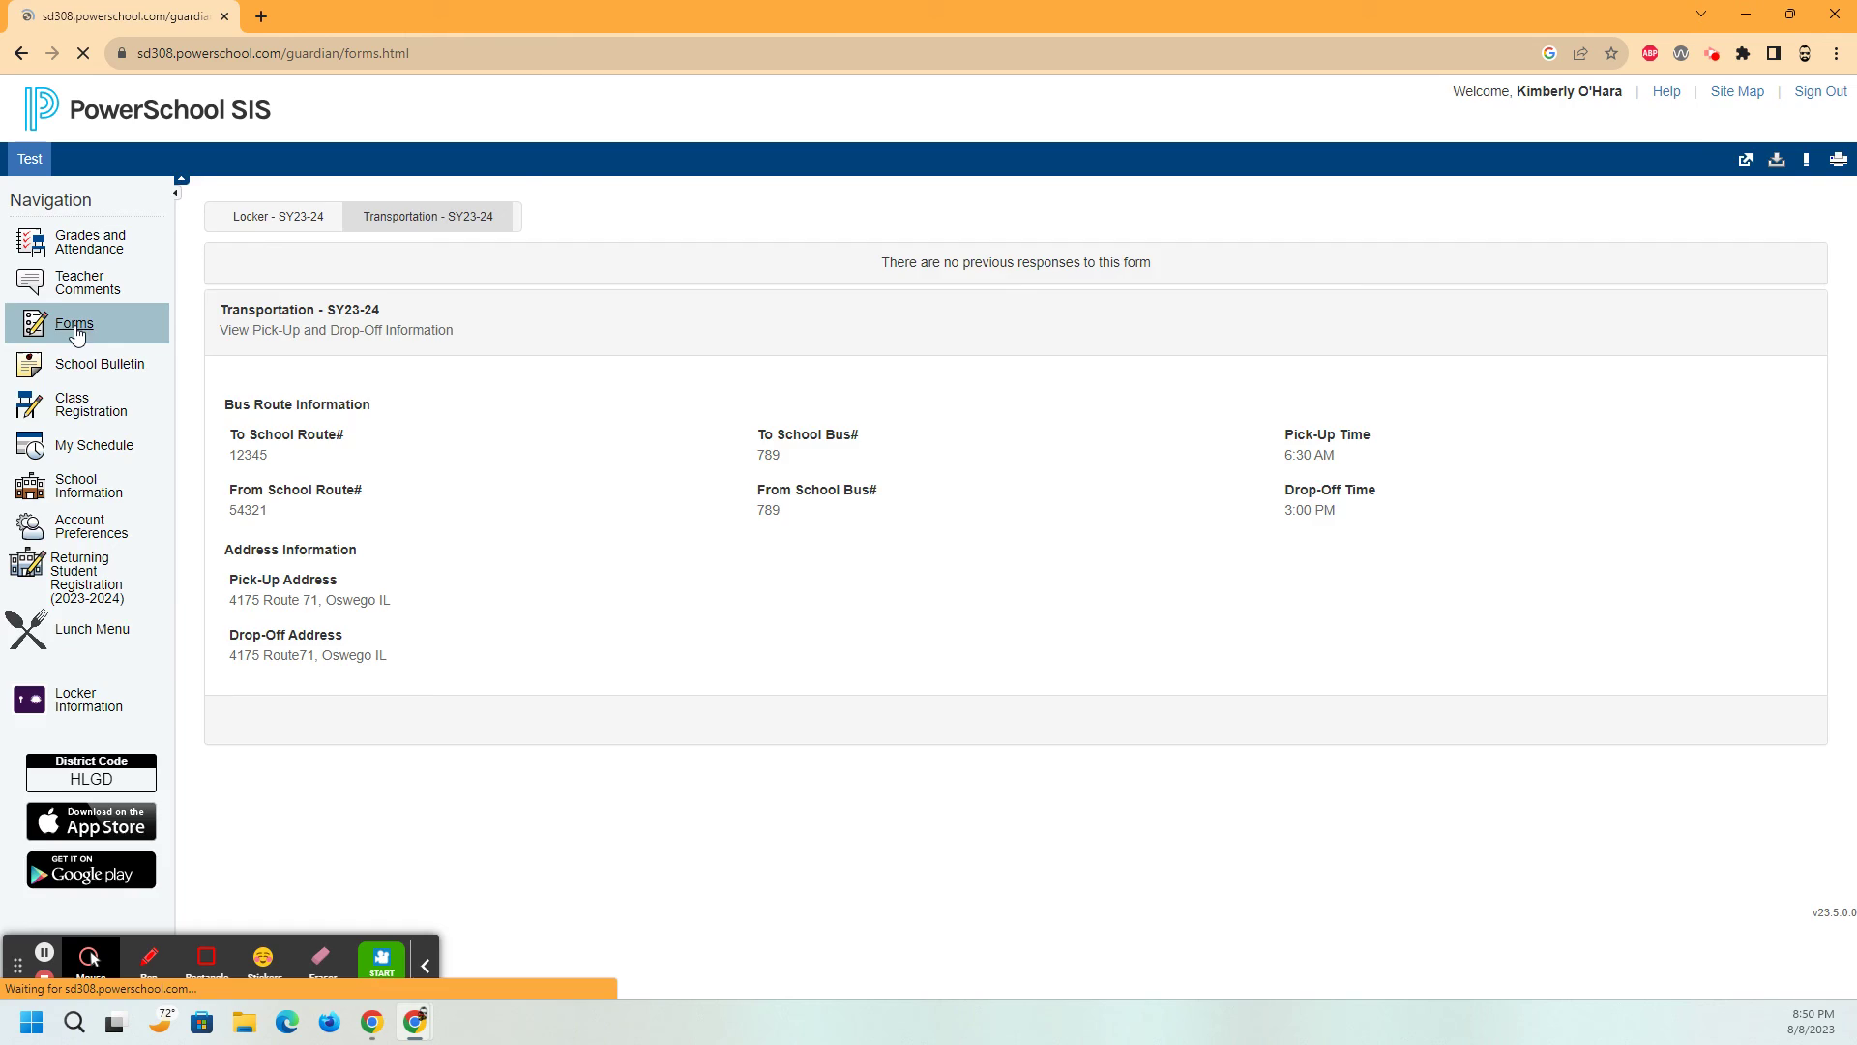